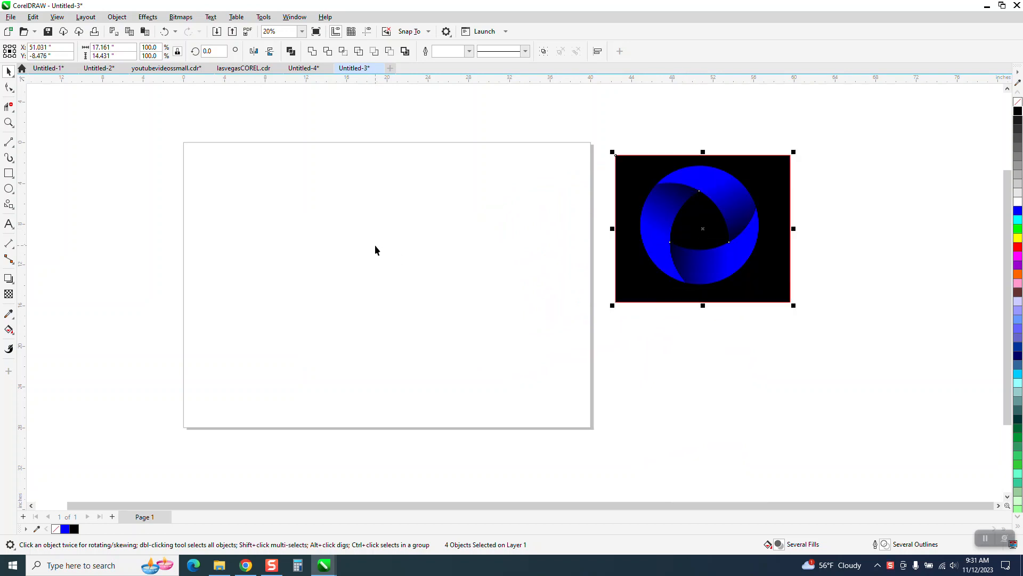
# Draw a circle with the Ellipse tool and set its width and height to 10 inches.
pyautogui.click(9, 189)
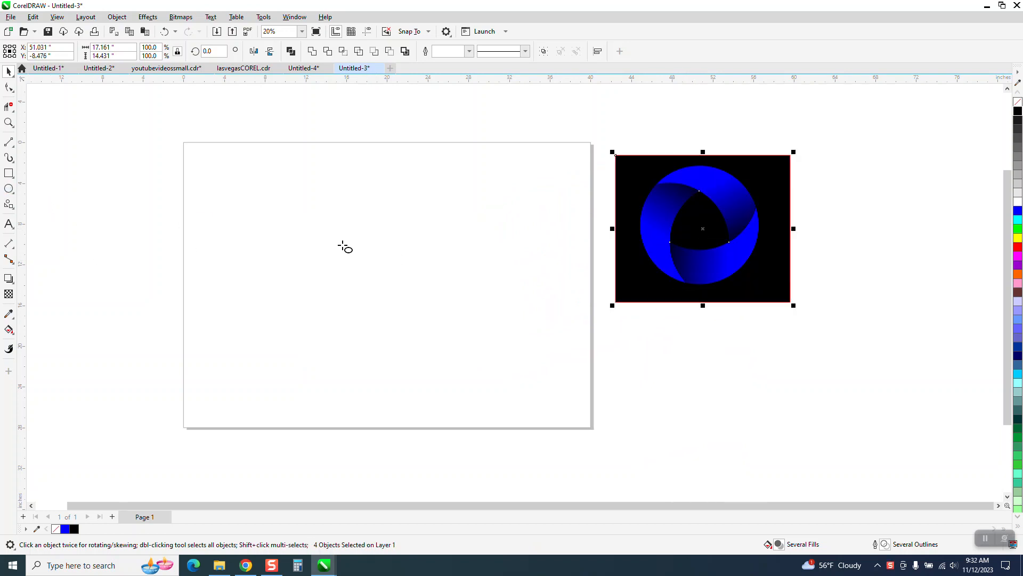
pyautogui.moveTo(456, 224); pyautogui.dragTo(327, 376)
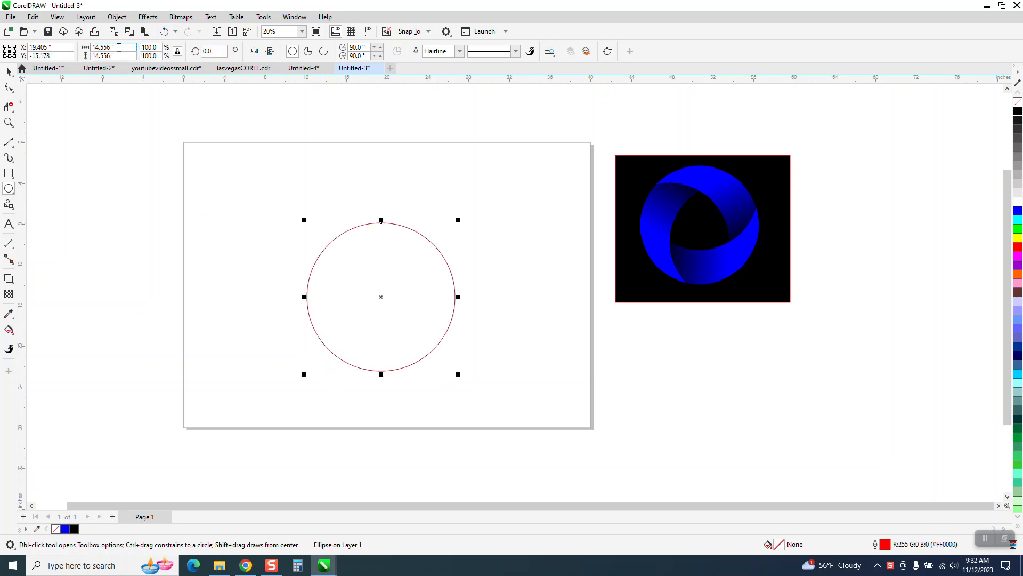
pyautogui.moveTo(127, 49); pyautogui.dragTo(48, 50)
pyautogui.write('10')
pyautogui.press('Return')
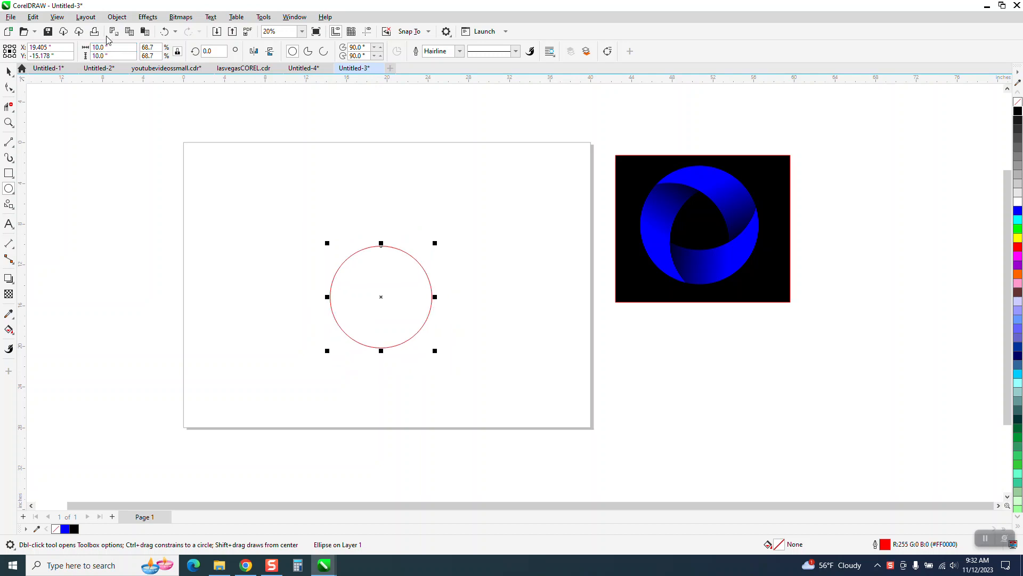
# Center the circle on the page and deselect it.
pyautogui.press('p')
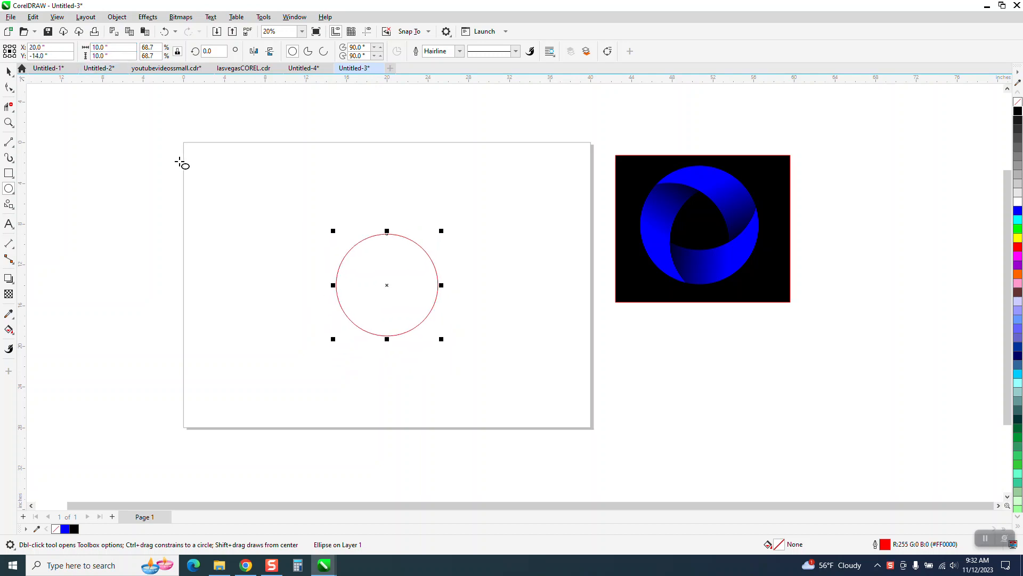
pyautogui.press('space')
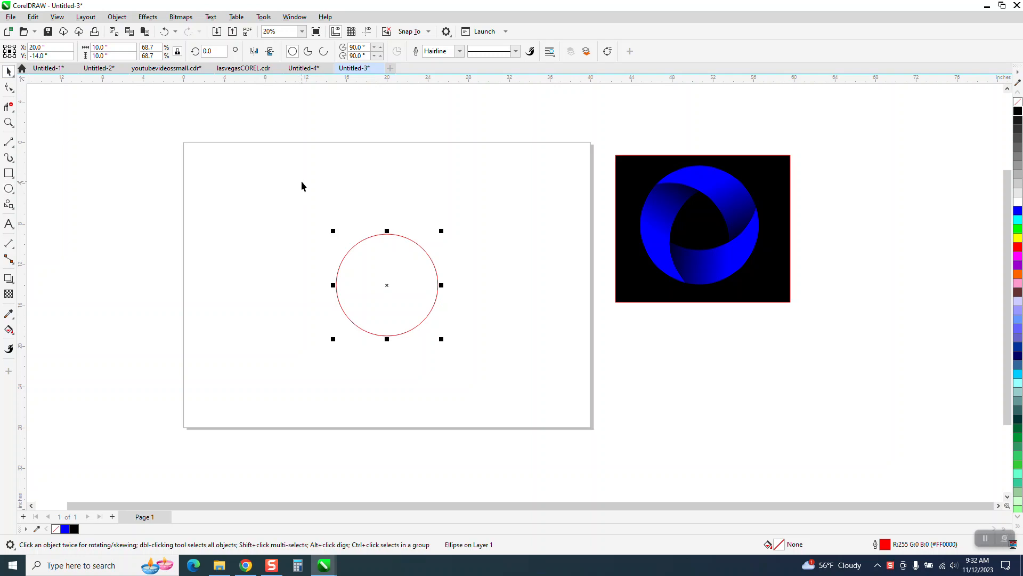
pyautogui.click(341, 184)
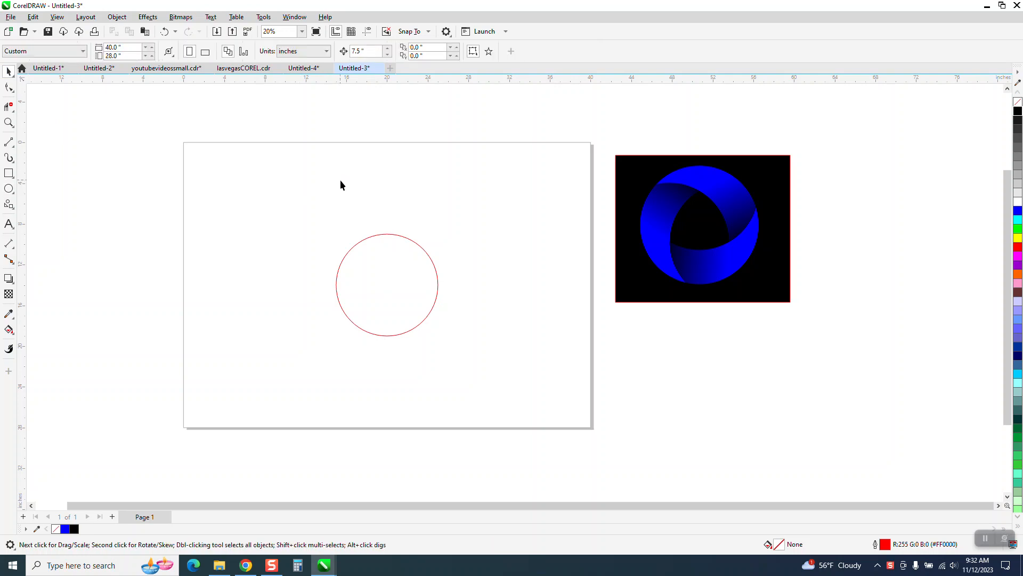
# Make two copies of the circle, one shifted left and one shifted up, so the three circles overlap.
pyautogui.click(384, 235)
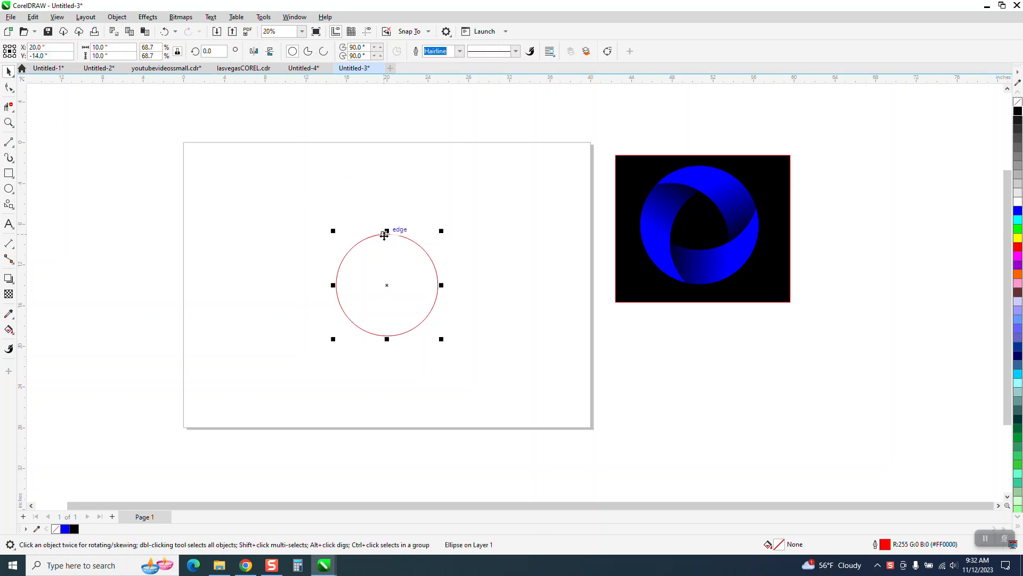
pyautogui.moveTo(389, 287); pyautogui.dragTo(336, 286)
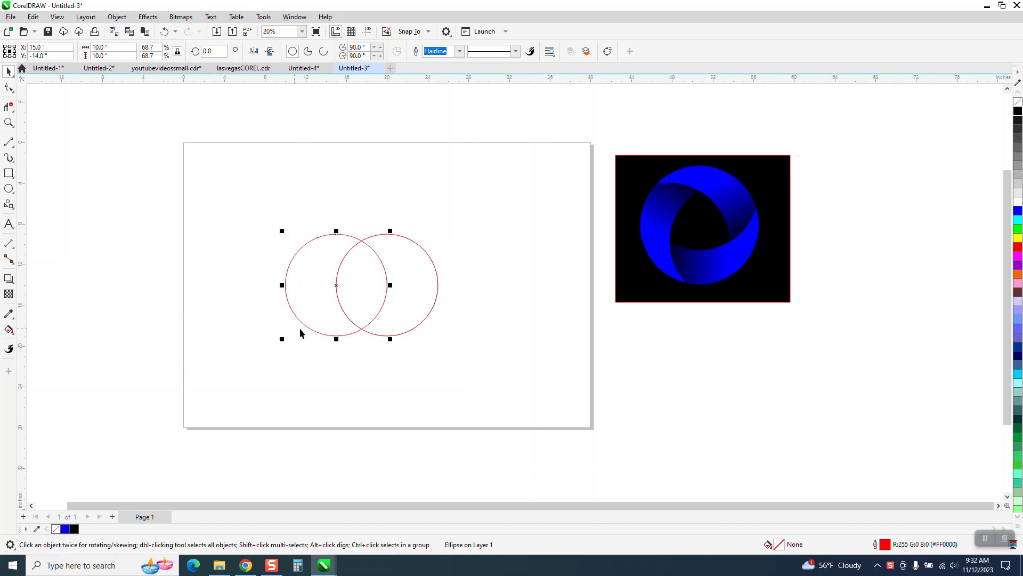
pyautogui.moveTo(338, 286); pyautogui.dragTo(362, 242)
pyautogui.click(401, 197)
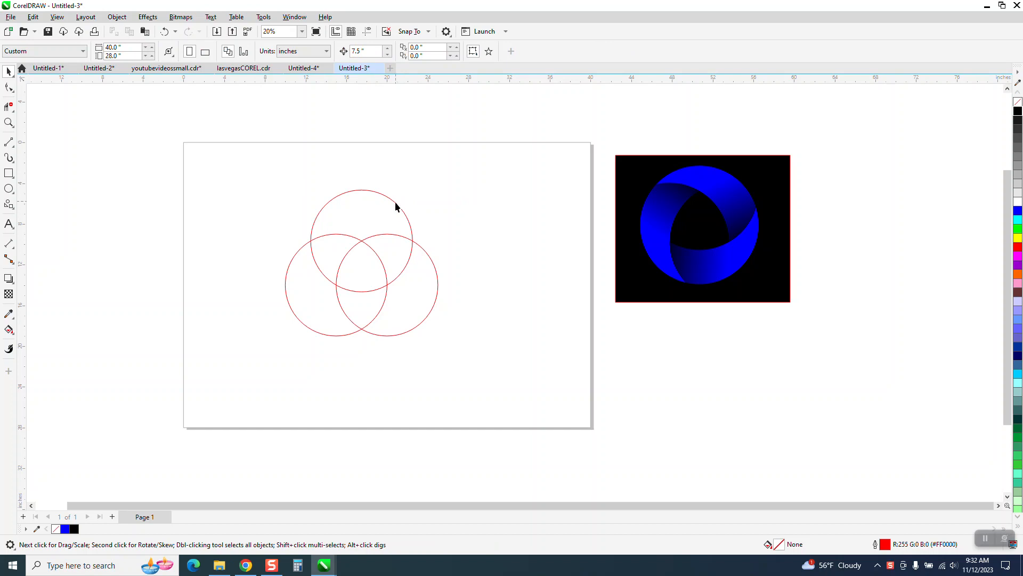
# Select the right-hand circle and drag out a spare copy beside the page at the upper left.
pyautogui.click(394, 203)
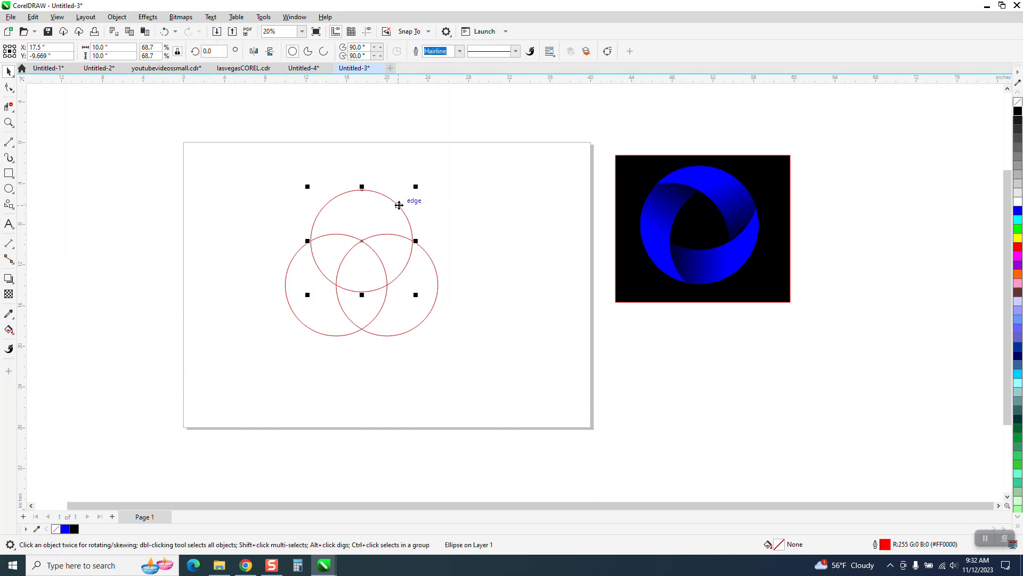
pyautogui.press('Tab')
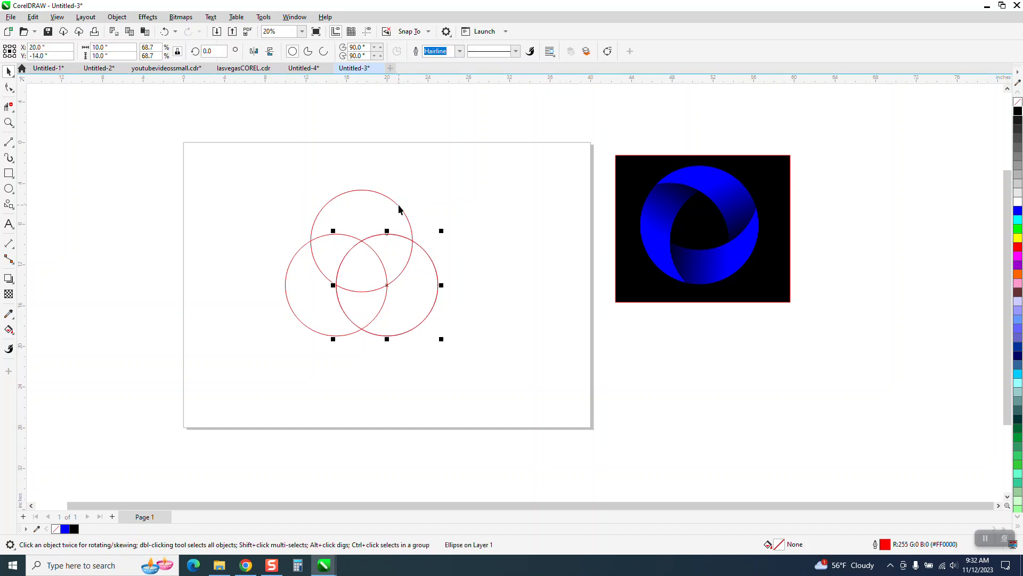
pyautogui.click(390, 285)
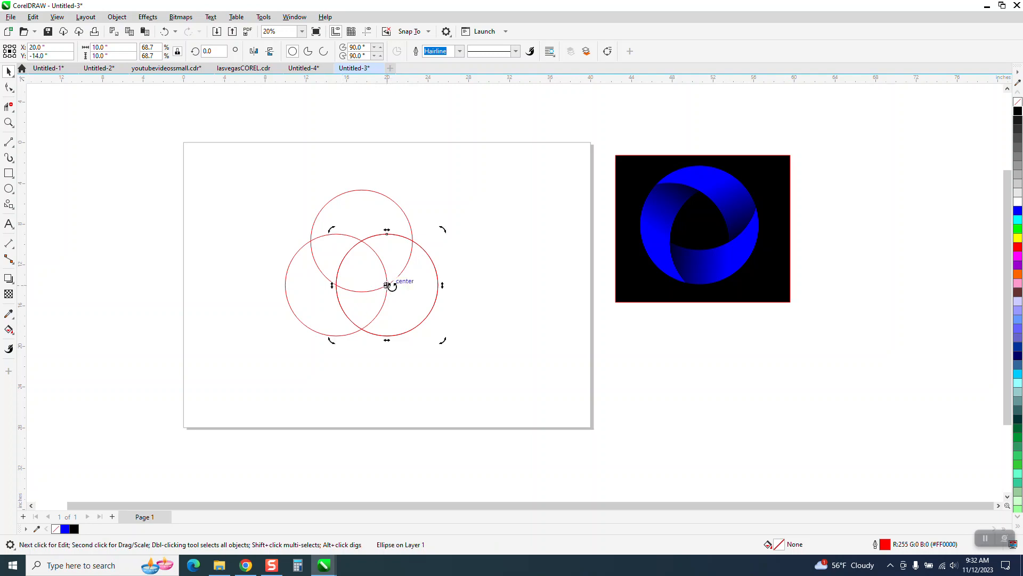
pyautogui.click(387, 285)
pyautogui.moveTo(388, 283)
pyautogui.mouseDown()
pyautogui.moveTo(471, 374)
pyautogui.moveTo(367, 288)
pyautogui.moveTo(362, 241)
pyautogui.moveTo(169, 192)
pyautogui.mouseUp()
# Group the three overlapping circles and center the group on the page.
pyautogui.moveTo(270, 169)
pyautogui.mouseDown()
pyautogui.moveTo(303, 262)
pyautogui.moveTo(517, 370)
pyautogui.mouseUp()
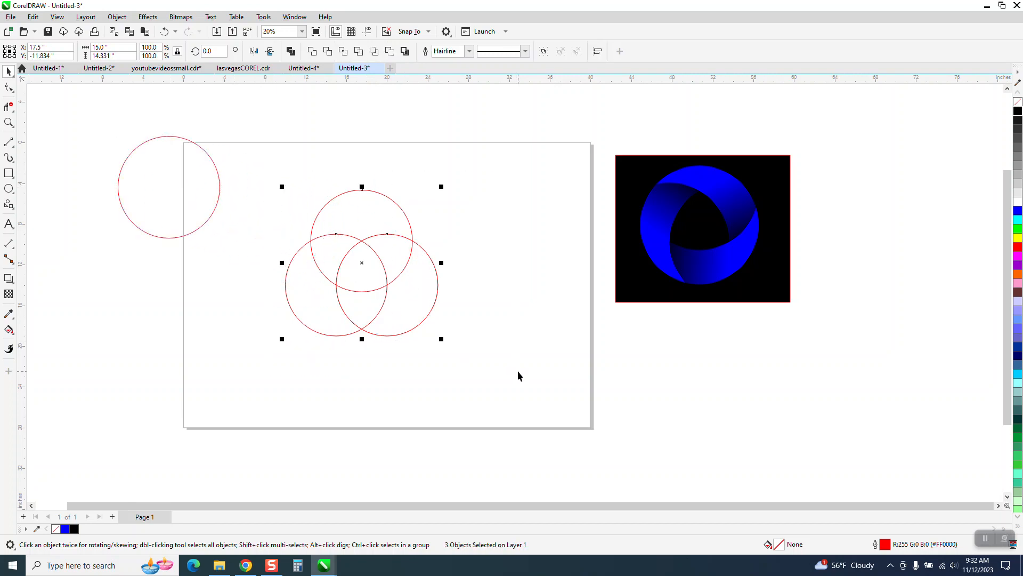
pyautogui.hotkey('ctrl', 'g')
pyautogui.press('p')
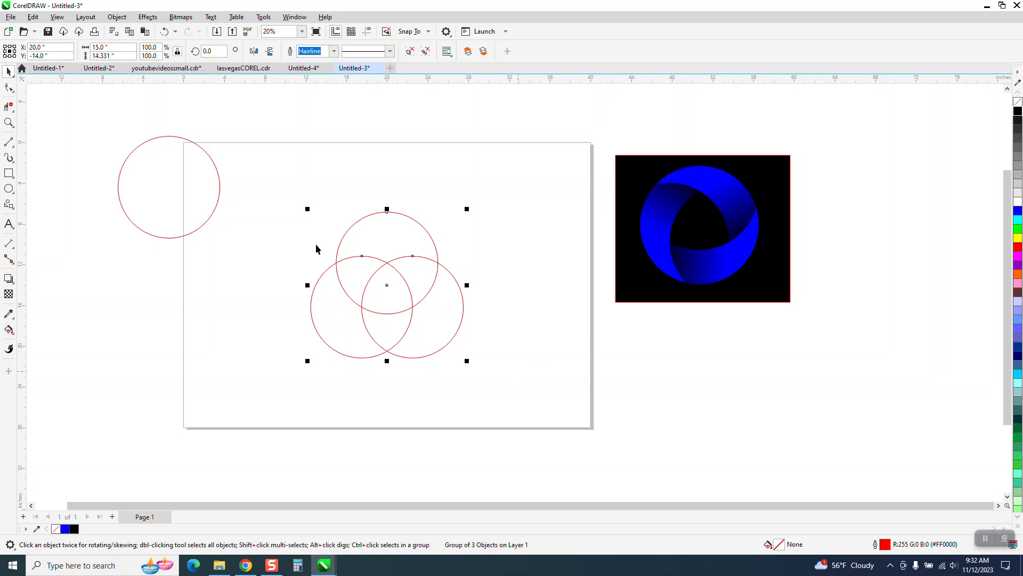
# Center the spare circle on the page, then drag it back beside the page.
pyautogui.click(218, 206)
pyautogui.press('p')
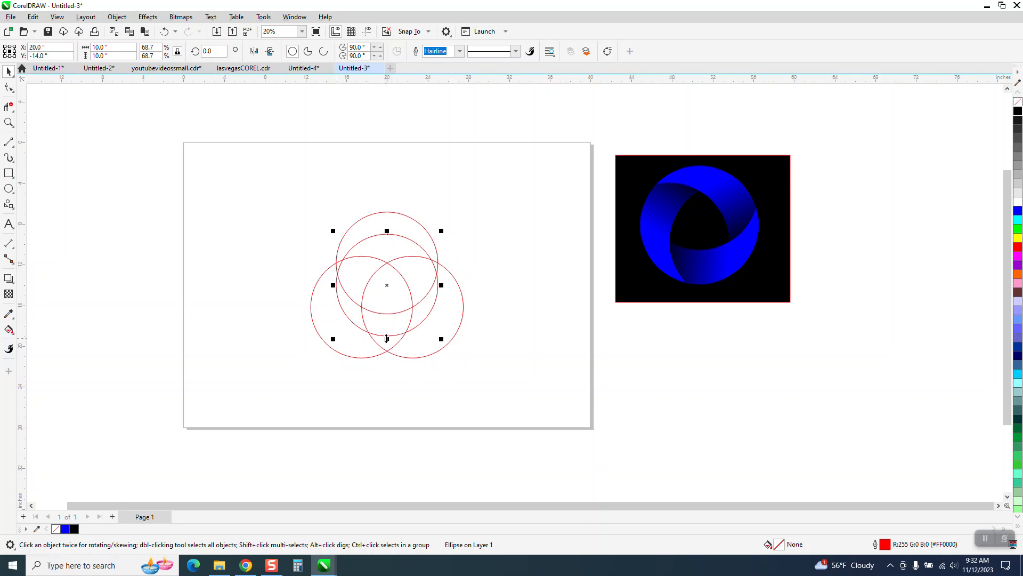
pyautogui.click(79, 108)
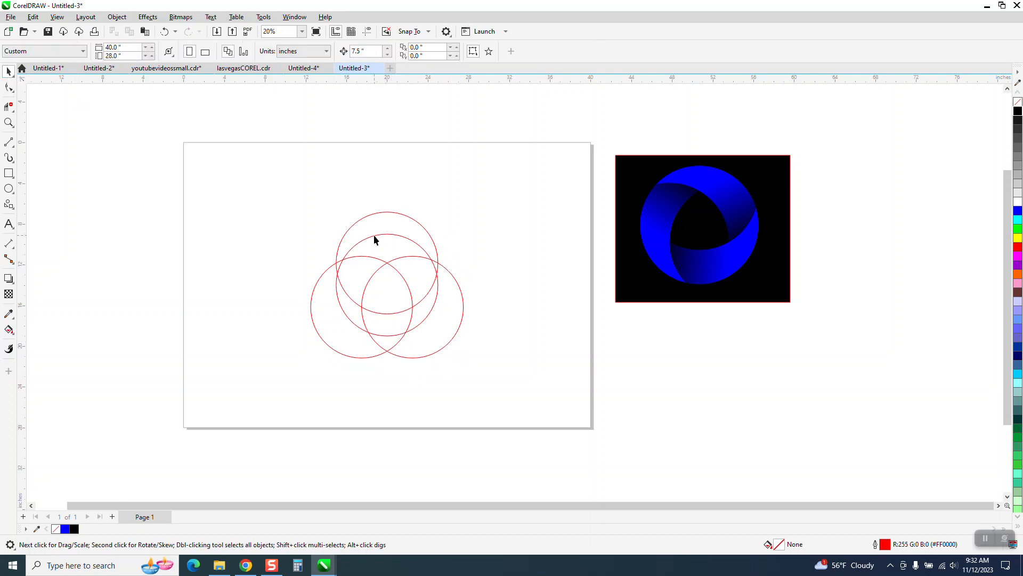
pyautogui.moveTo(411, 241); pyautogui.dragTo(206, 167)
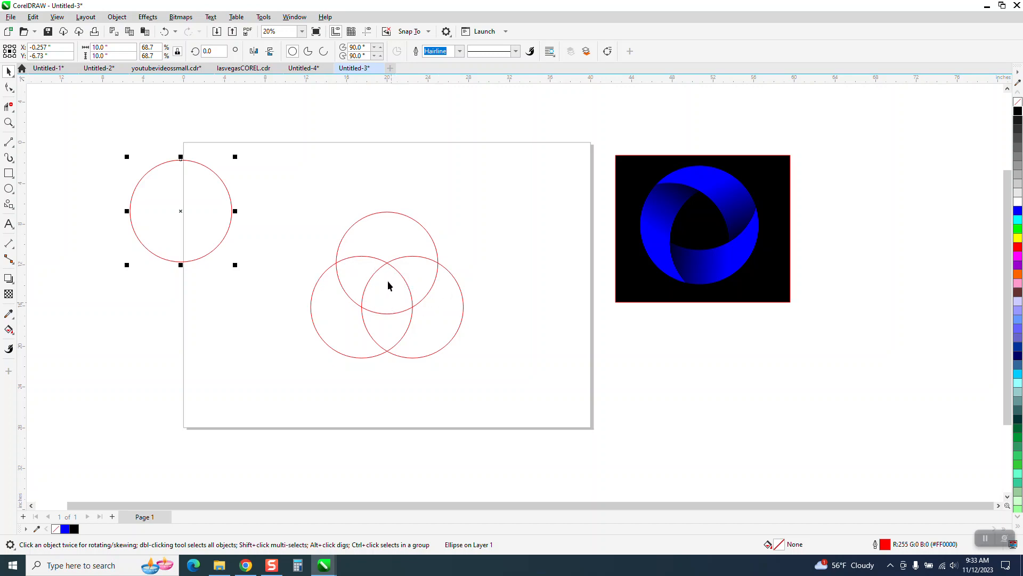
# Zoom in and use Smart Fill to create a filled shape from the central region where all three circles overlap.
pyautogui.click(9, 122)
pyautogui.click(621, 406)
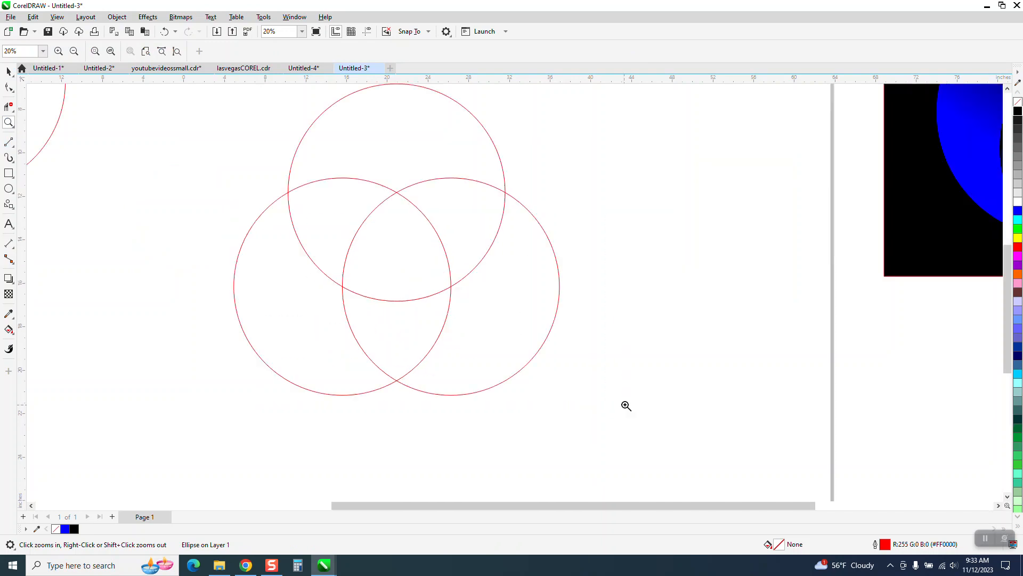
pyautogui.click(8, 142)
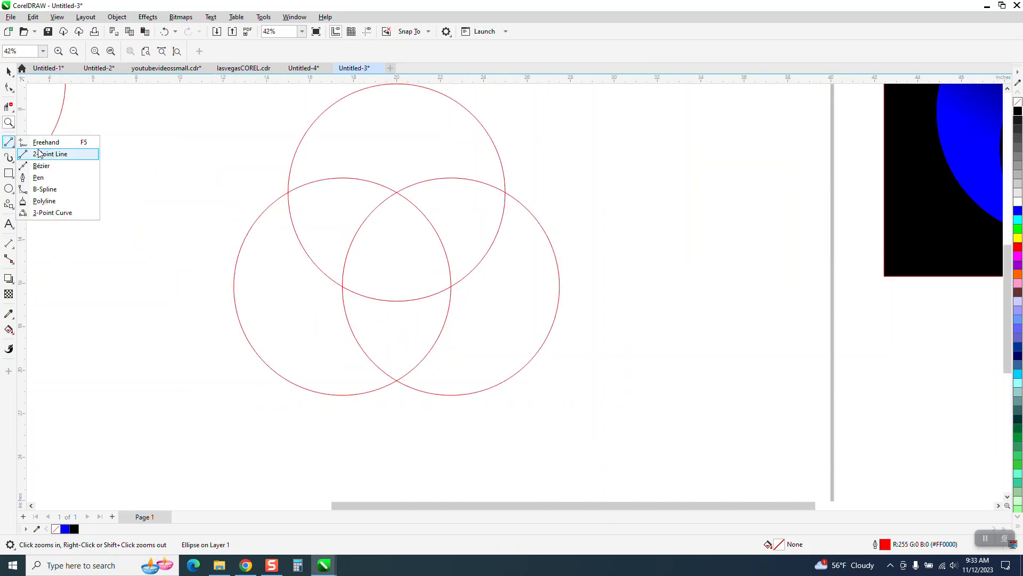
pyautogui.click(32, 153)
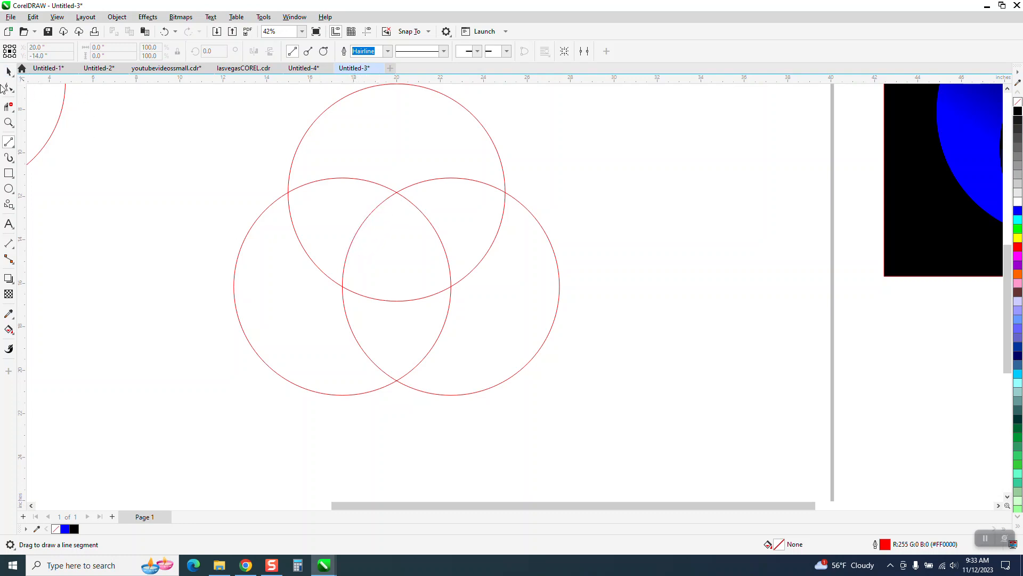
pyautogui.press('space')
pyautogui.click(12, 332)
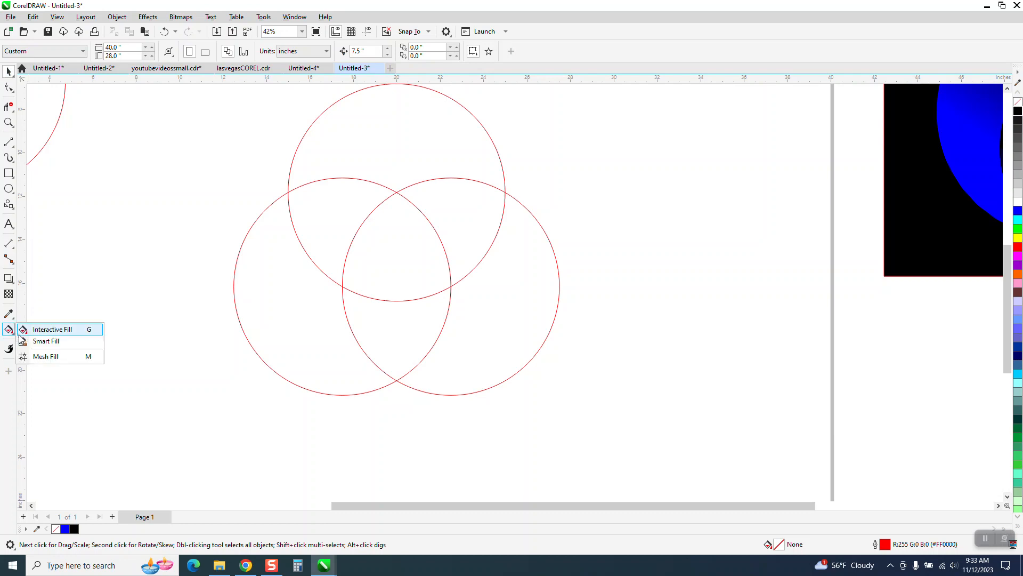
pyautogui.click(42, 341)
pyautogui.click(373, 263)
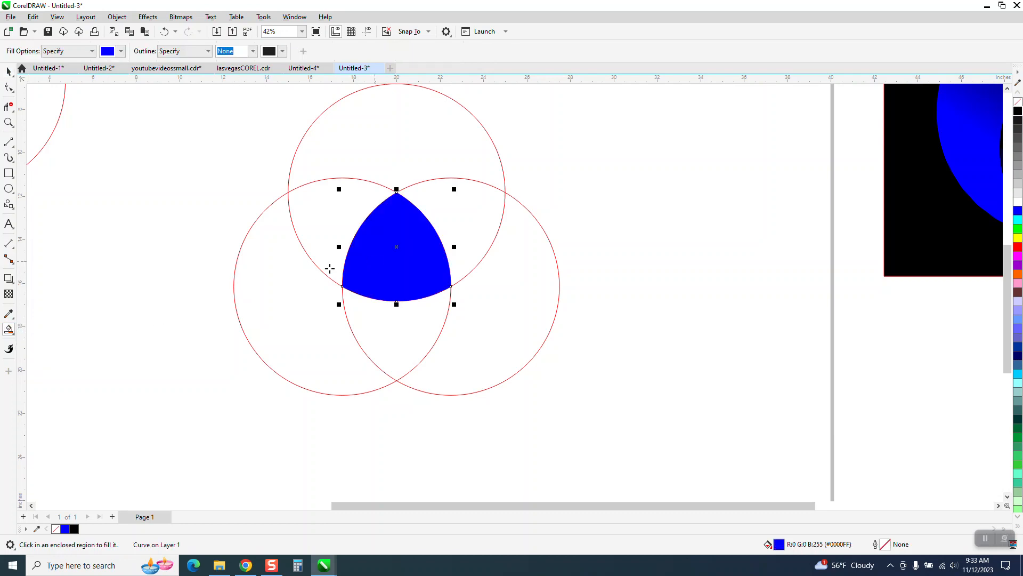
# Nudge the new curved triangle to the right of the circles and make it unfilled with a black outline.
pyautogui.hotkey('shift', 'Right')
pyautogui.hotkey('shift', 'Right')
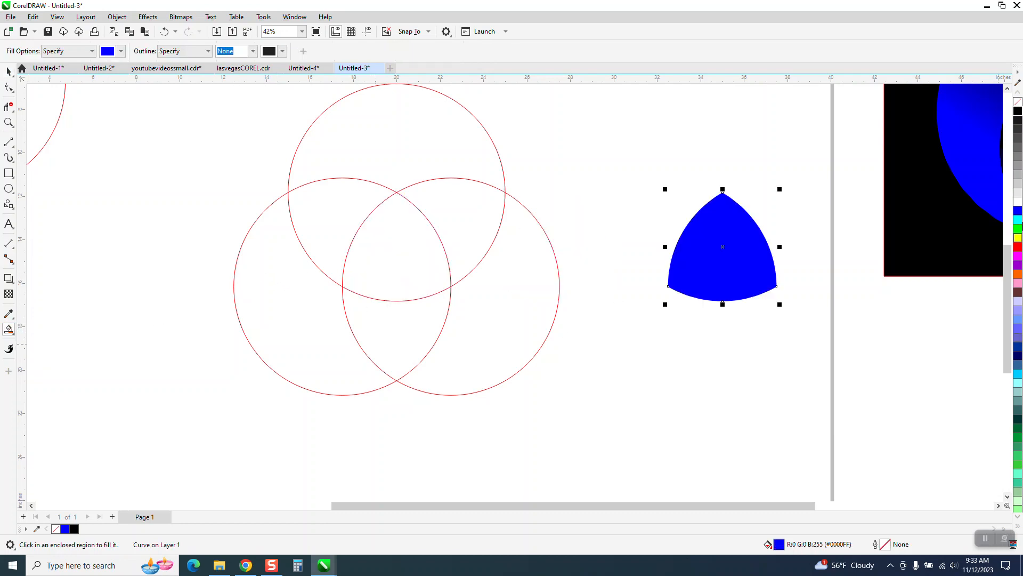
pyautogui.click(1018, 101)
pyautogui.rightClick(1018, 111)
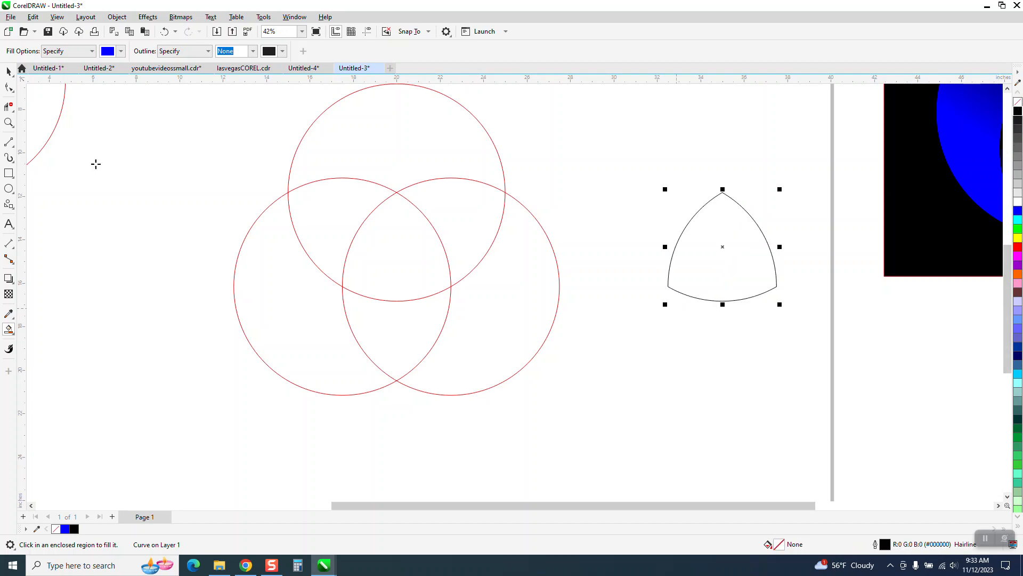
# Draw three 2-Point Lines across the curved triangle, each from a side's midpoint to the opposite corner.
pyautogui.click(10, 142)
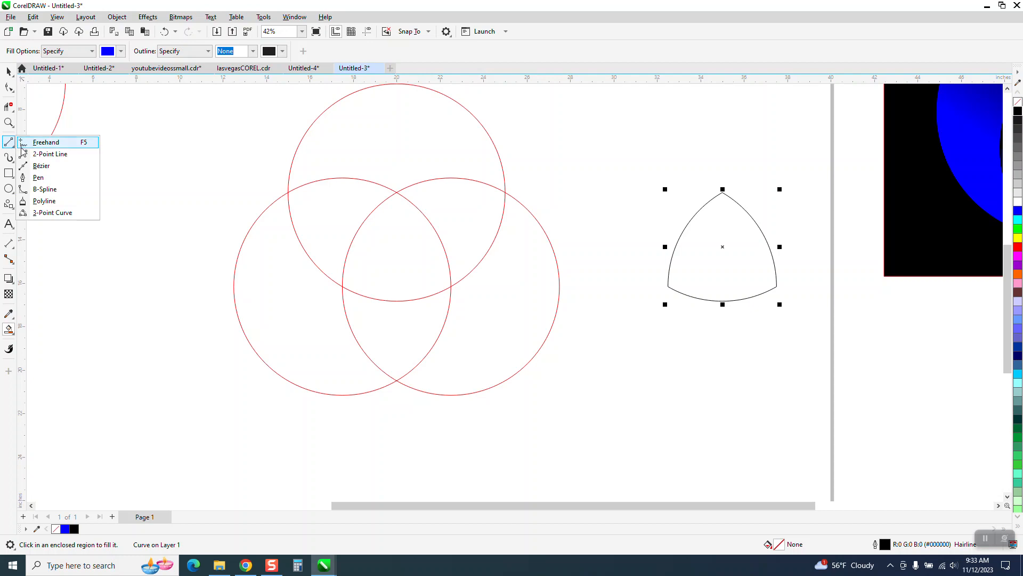
pyautogui.click(37, 154)
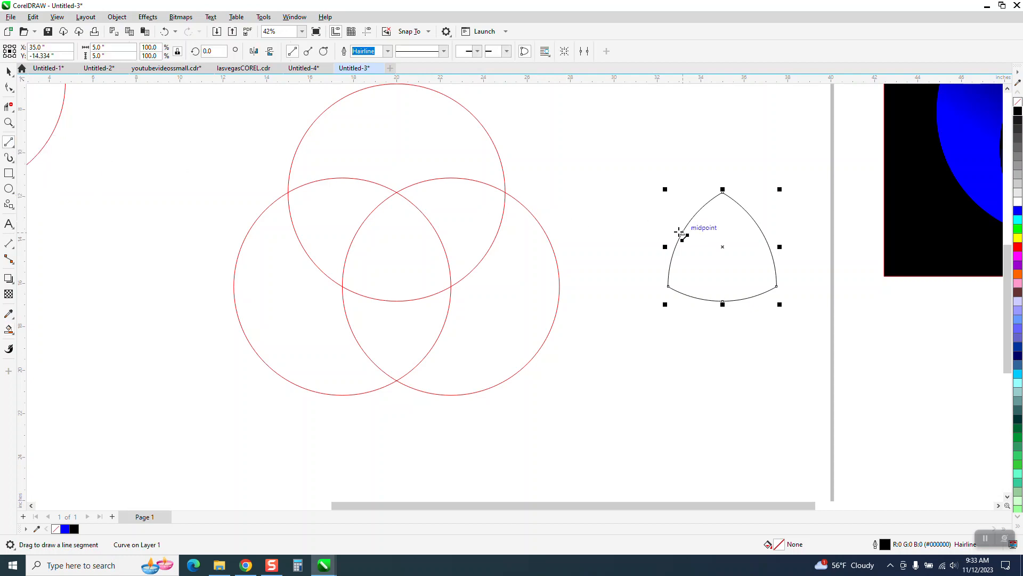
pyautogui.moveTo(683, 233); pyautogui.dragTo(777, 286)
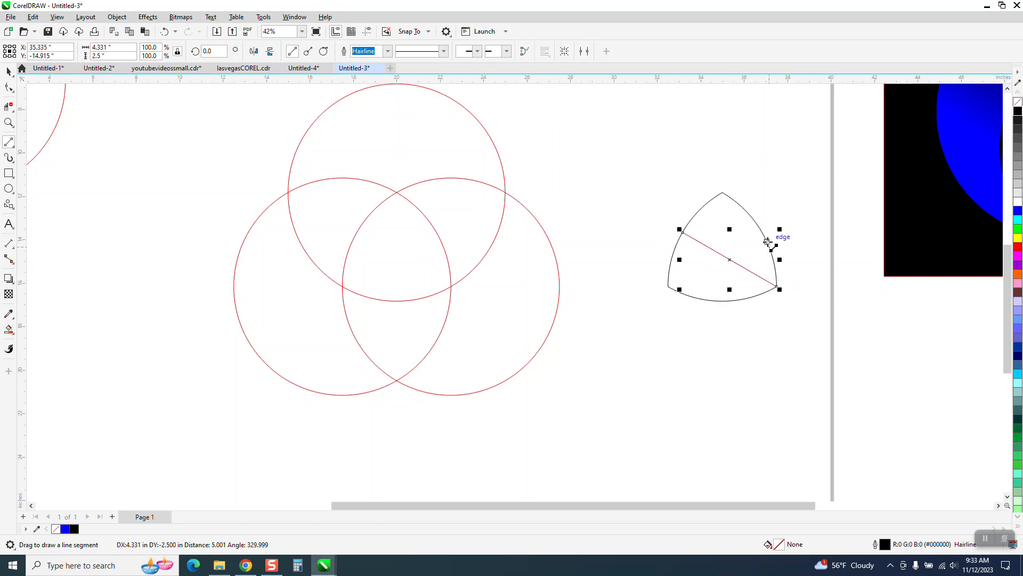
pyautogui.moveTo(763, 233); pyautogui.dragTo(668, 286)
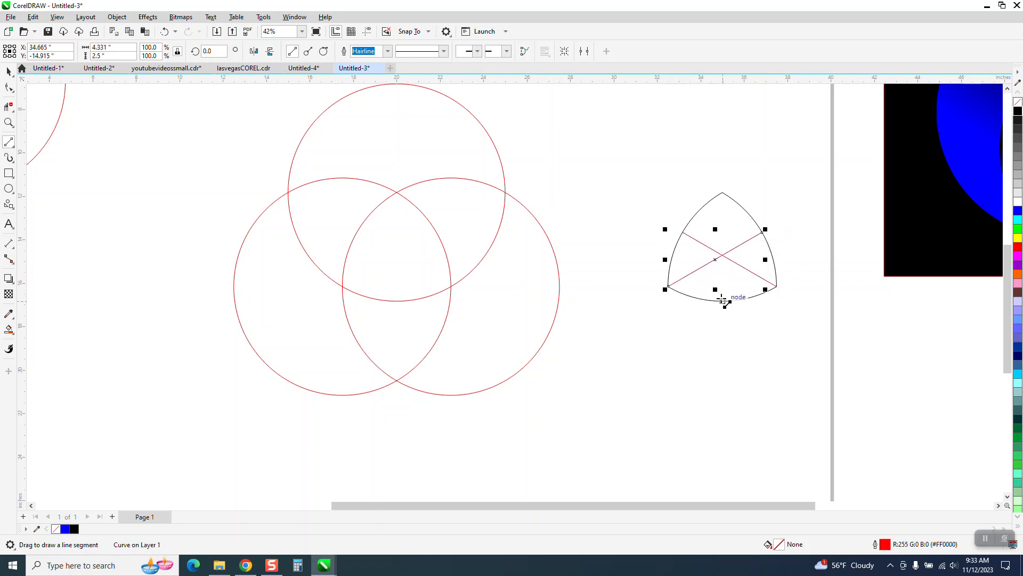
pyautogui.moveTo(724, 300); pyautogui.dragTo(722, 194)
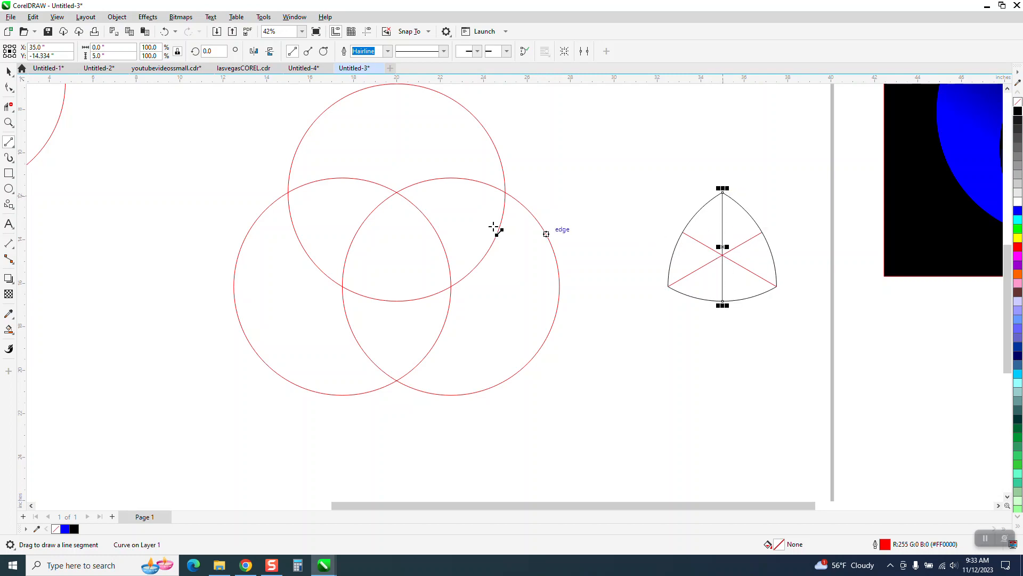
pyautogui.press('space')
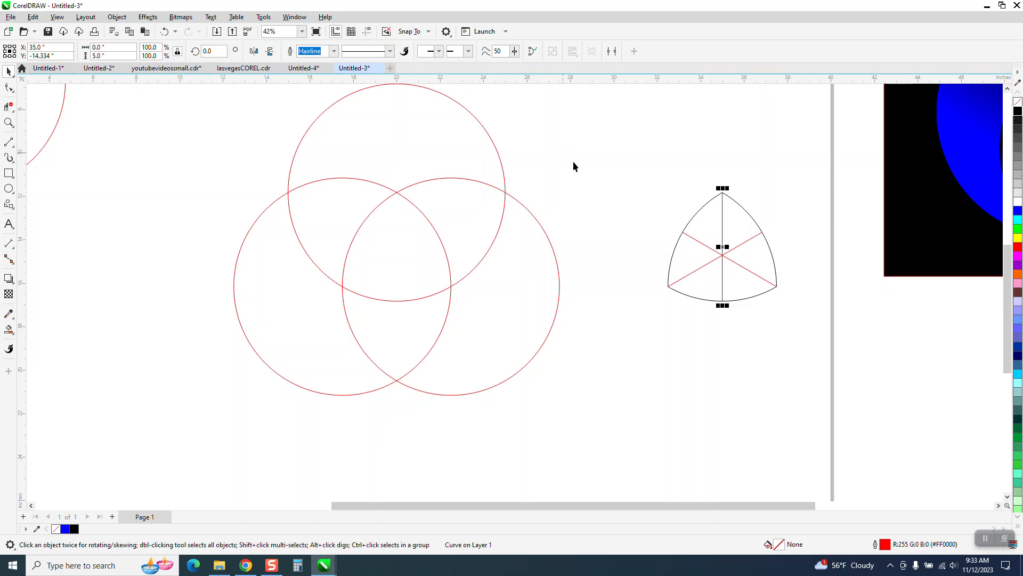
pyautogui.click(613, 181)
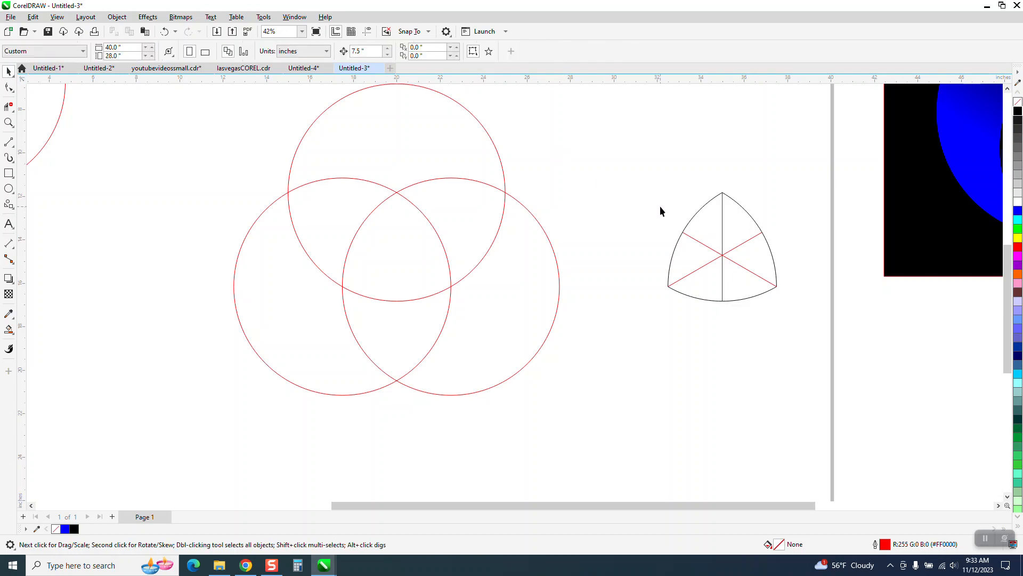
# Delete the curved triangle outline and move the three lines into the central overlap of the circles.
pyautogui.click(696, 212)
pyautogui.press('Delete')
pyautogui.moveTo(768, 311); pyautogui.dragTo(770, 312)
pyautogui.press('Down')
pyautogui.press('Down')
pyautogui.press('Up')
pyautogui.press('Up')
pyautogui.press('Left')
pyautogui.press('Left')
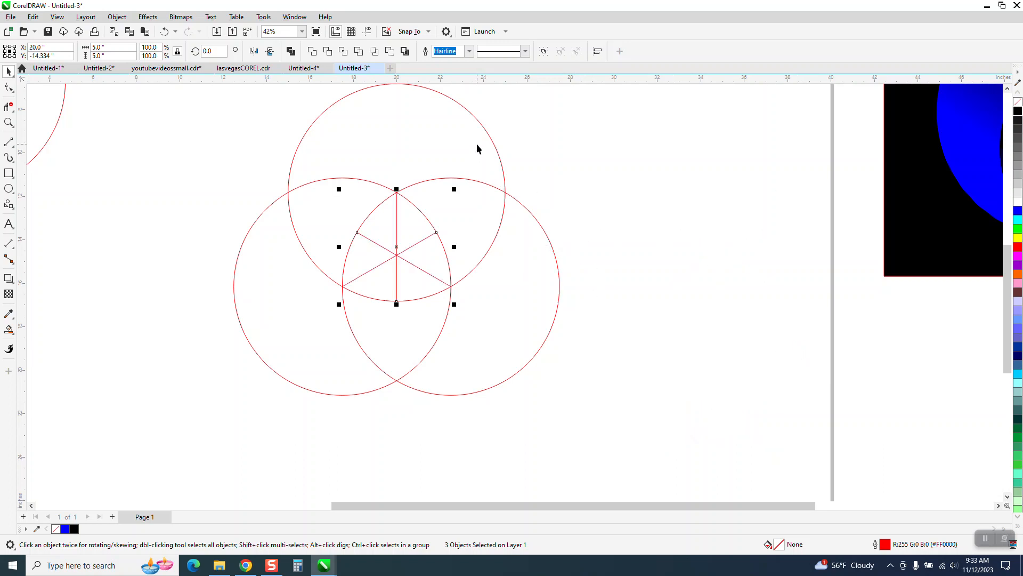
# Move the spare circle so its center sits on the intersection of the three lines.
pyautogui.moveTo(58, 125); pyautogui.dragTo(163, 299)
pyautogui.moveTo(80, 256); pyautogui.dragTo(397, 254)
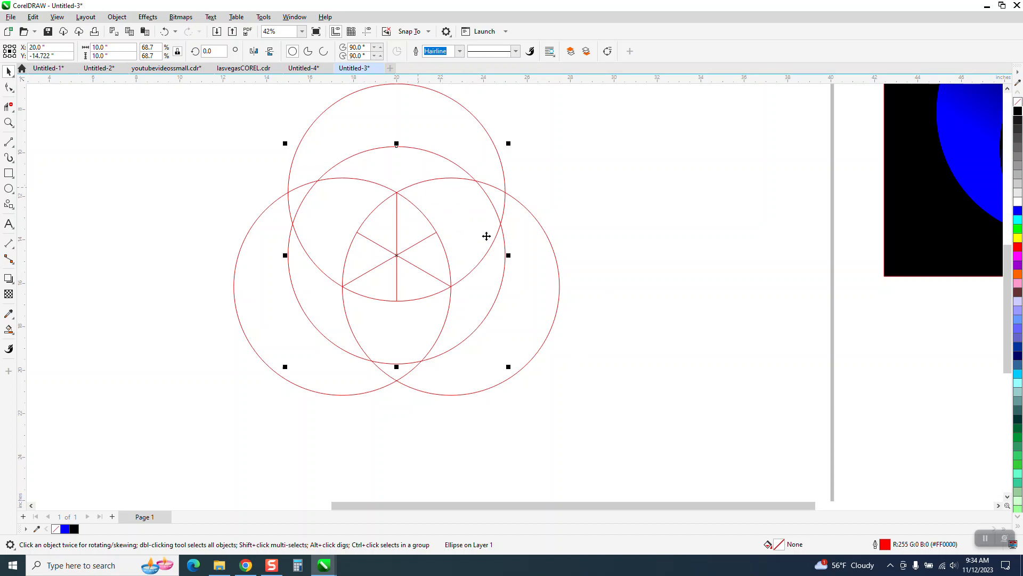
pyautogui.click(9, 108)
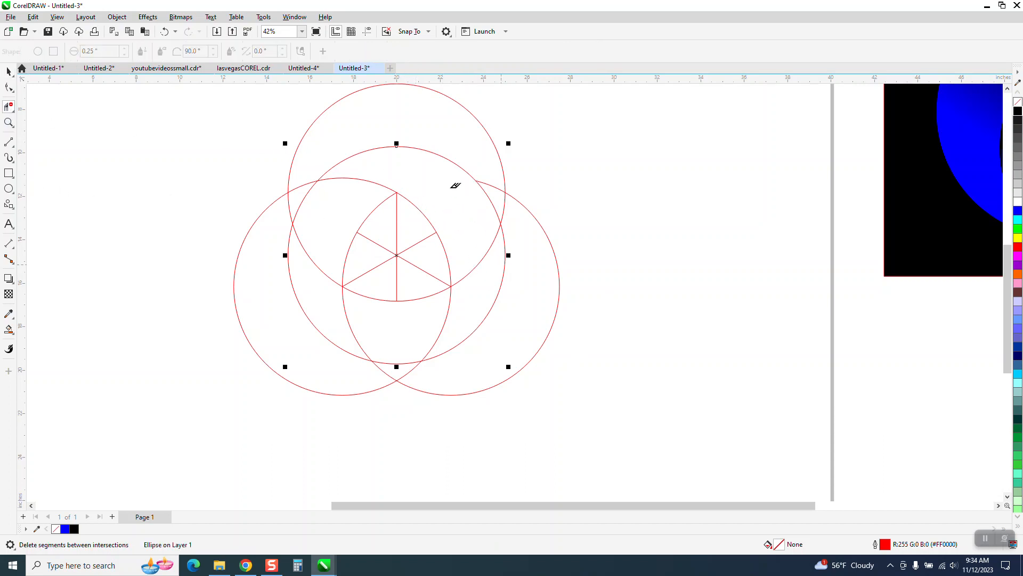
pyautogui.click(8, 71)
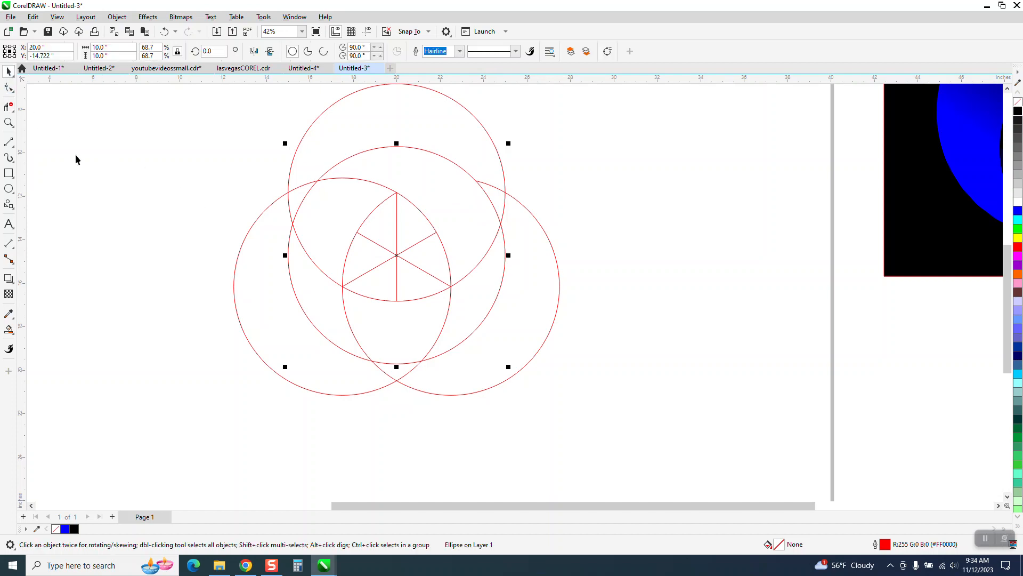
# Smart Fill the crescent region between the upper circles with blue and nudge the new shape to the right.
pyautogui.click(9, 329)
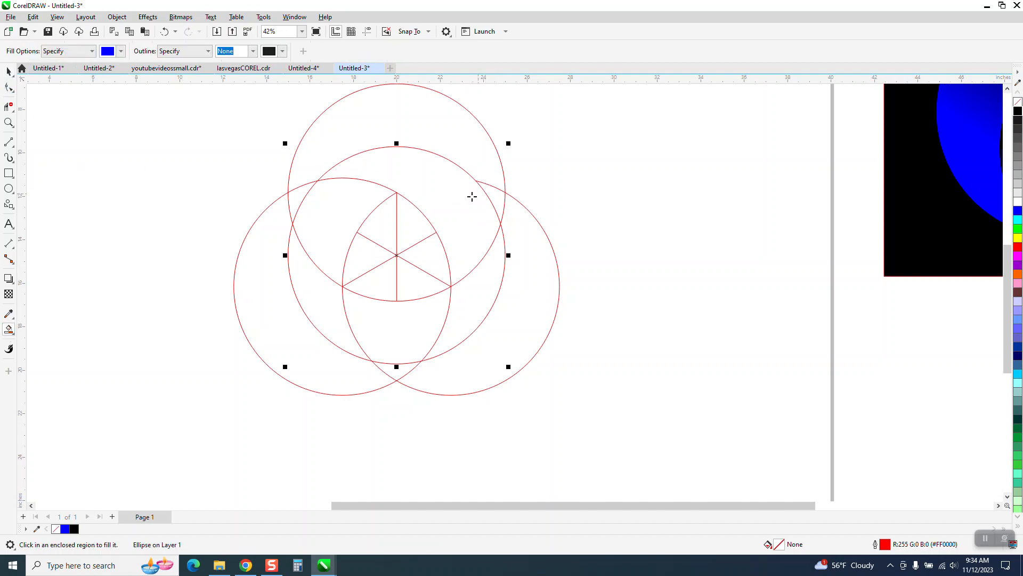
pyautogui.click(477, 195)
pyautogui.press('Right')
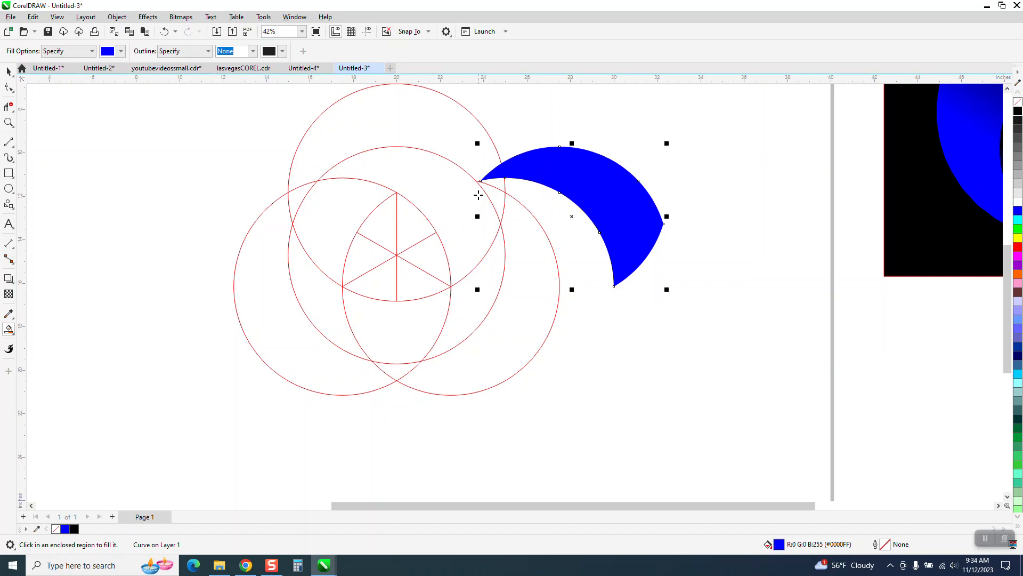
pyautogui.press('Right')
# Select the circles and the three construction lines together and move them left, away from the crescent.
pyautogui.scroll(-1, 347, 281)
pyautogui.press('space')
pyautogui.moveTo(210, 124); pyautogui.dragTo(576, 403)
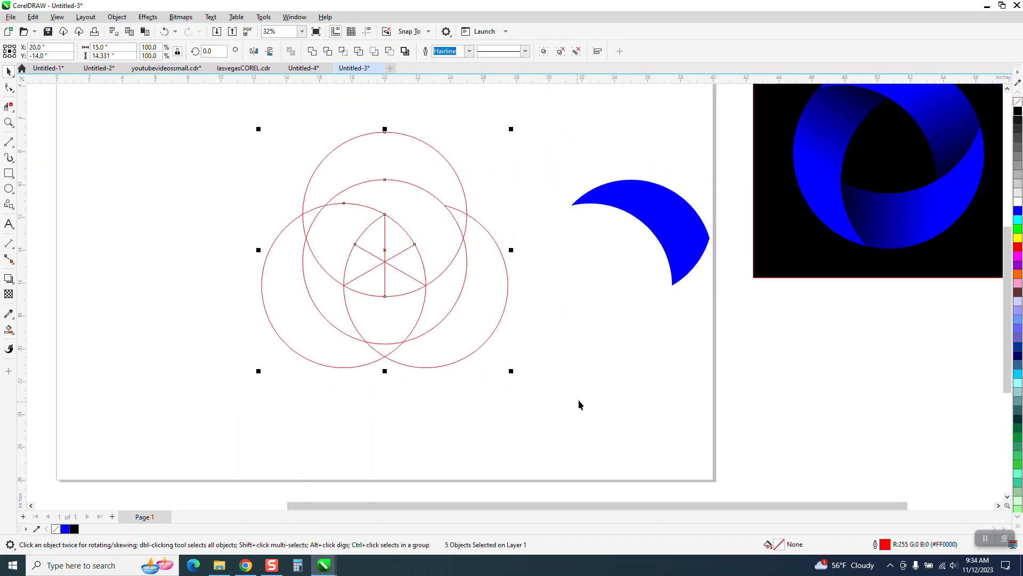
pyautogui.press('Left')
pyautogui.press('Left')
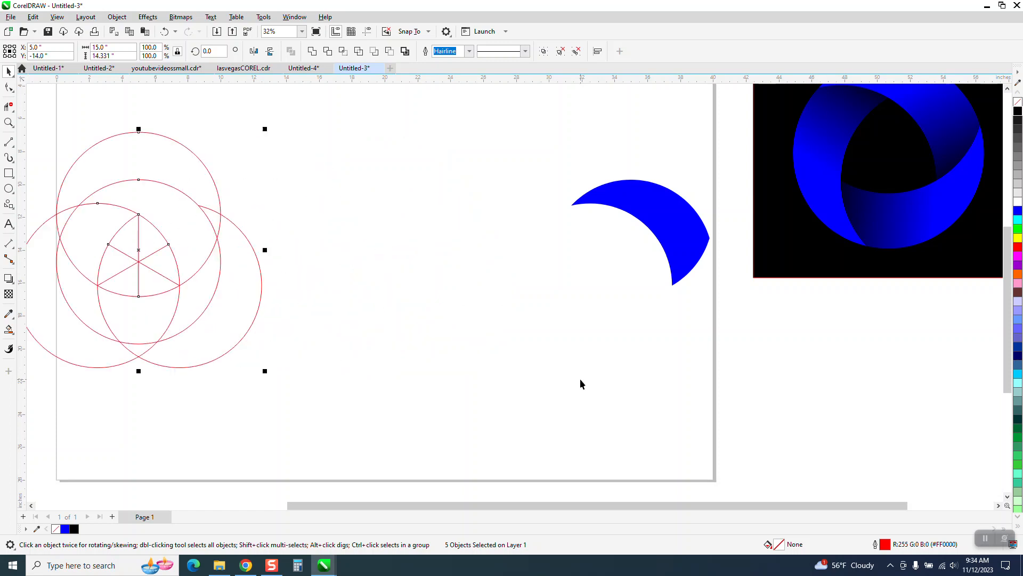
pyautogui.press('Left')
# Nudge the blue crescent to the left on the page.
pyautogui.click(673, 244)
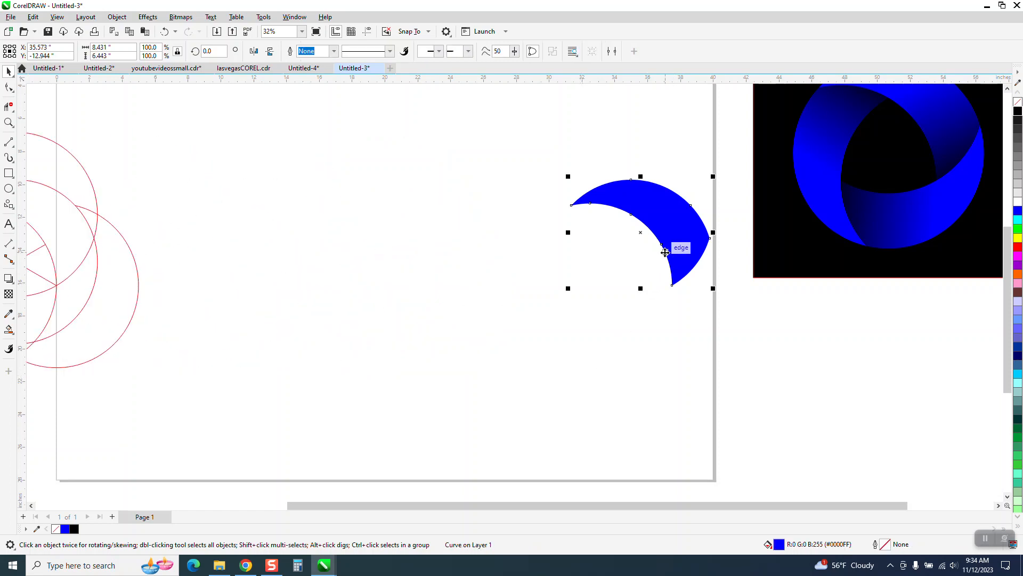
pyautogui.press('Left')
pyautogui.press('Left')
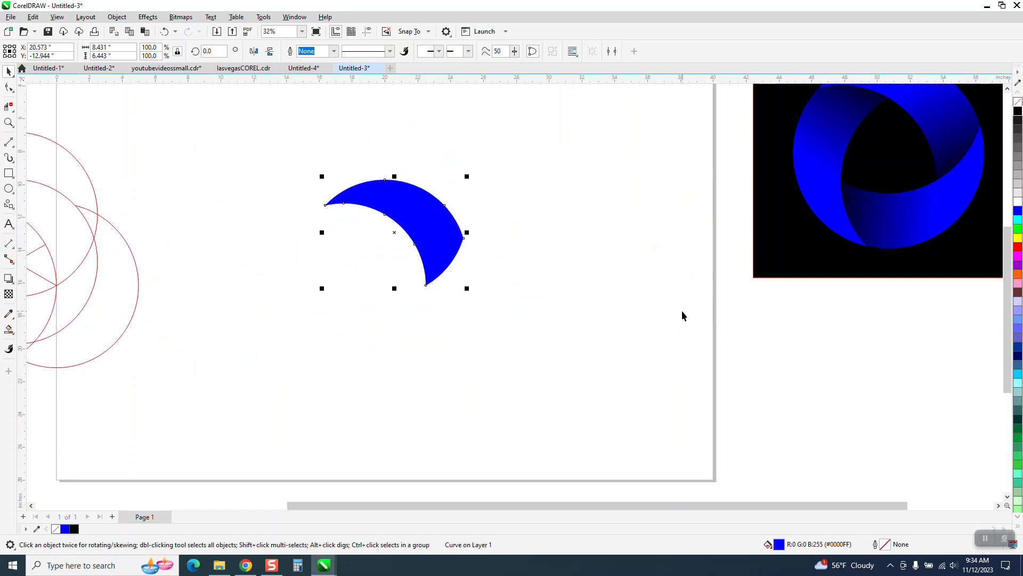
# Move the three construction lines onto the crescent so their ends meet its inner tips.
pyautogui.scroll(-1, 683, 315)
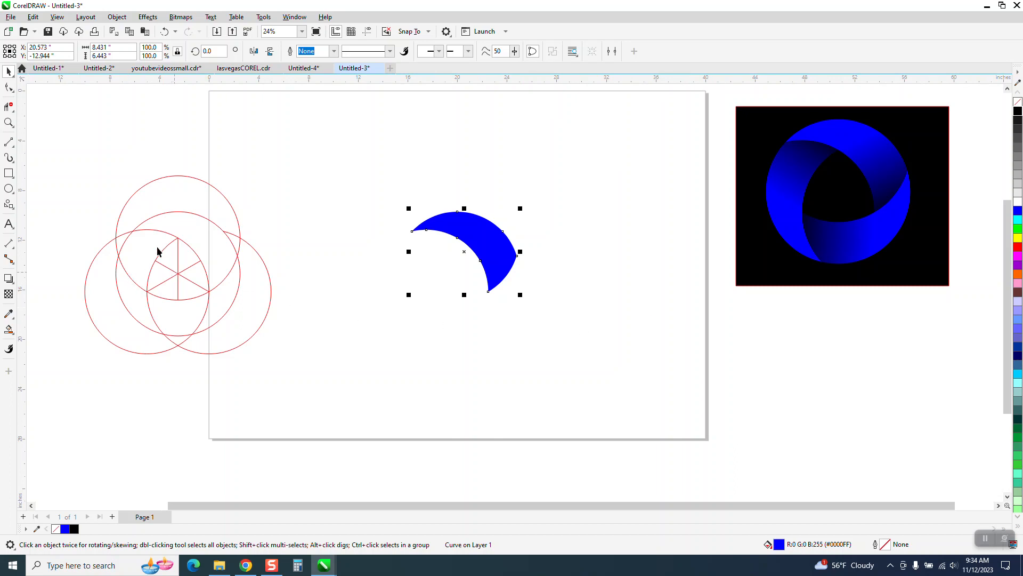
pyautogui.moveTo(193, 299); pyautogui.dragTo(217, 317)
pyautogui.press('Down')
pyautogui.press('Up')
pyautogui.press('Right')
pyautogui.press('Right')
pyautogui.press('Right')
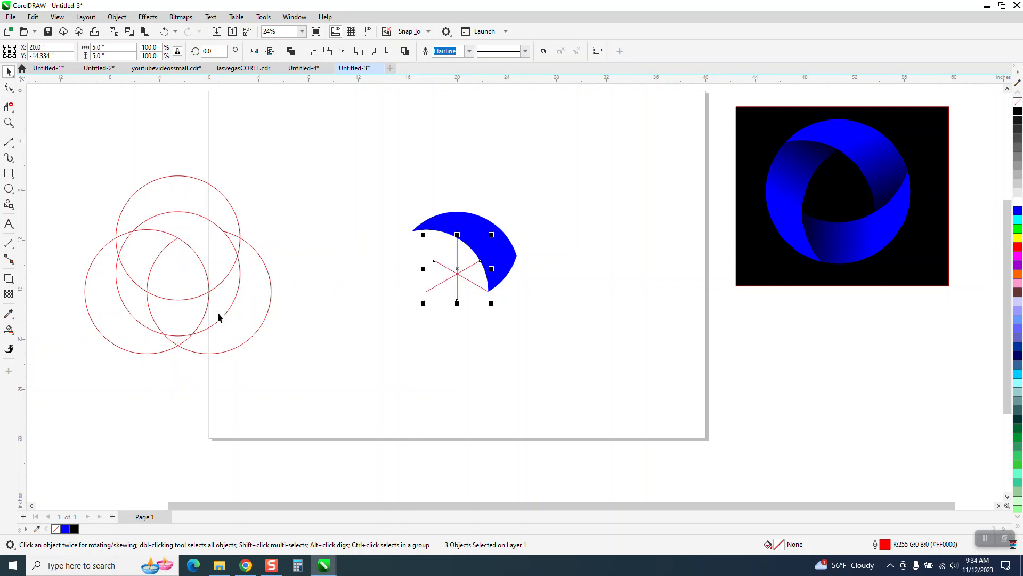
# Apply a linear fountain fill from blue to black across the crescent and adjust the gradient midpoint.
pyautogui.click(504, 245)
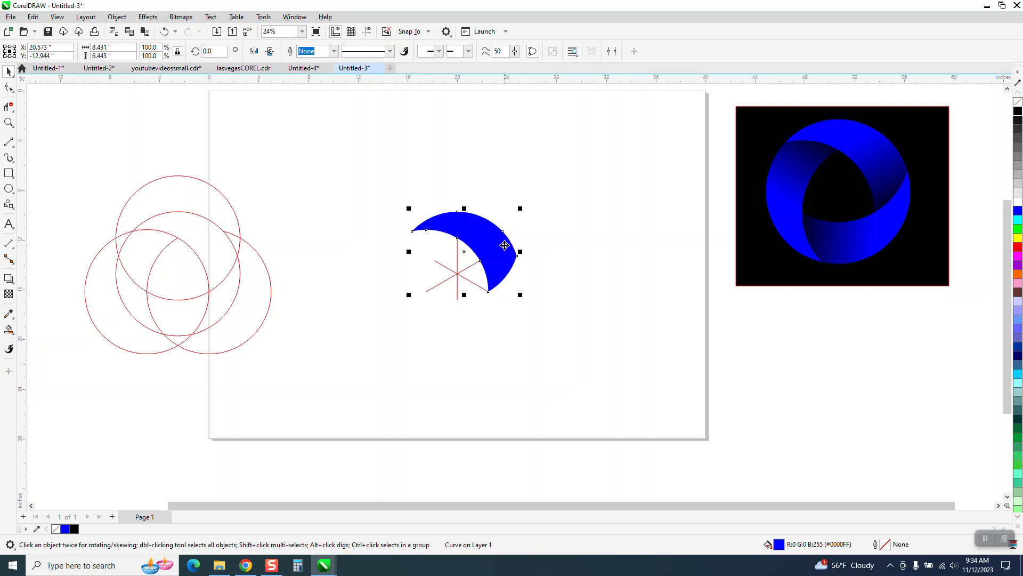
pyautogui.click(9, 122)
pyautogui.moveTo(341, 194); pyautogui.dragTo(691, 388)
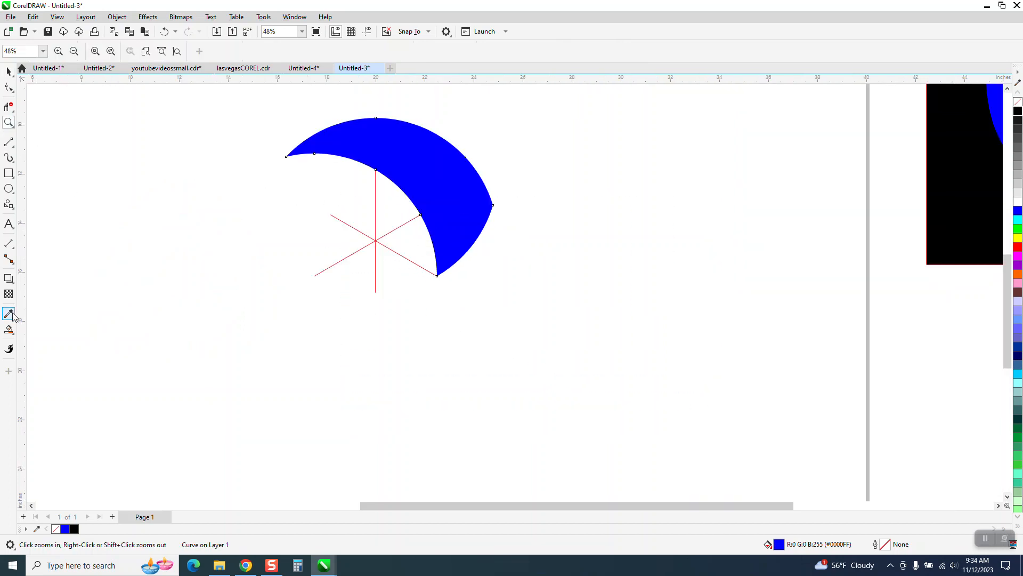
pyautogui.click(14, 338)
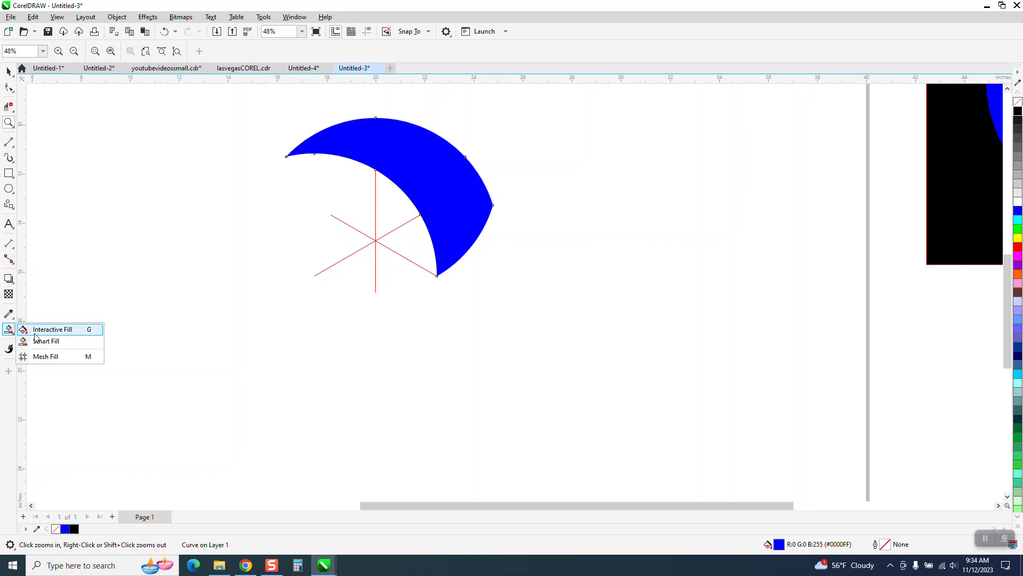
pyautogui.click(32, 329)
pyautogui.moveTo(360, 132); pyautogui.dragTo(497, 276)
pyautogui.moveTo(1019, 114); pyautogui.dragTo(497, 276)
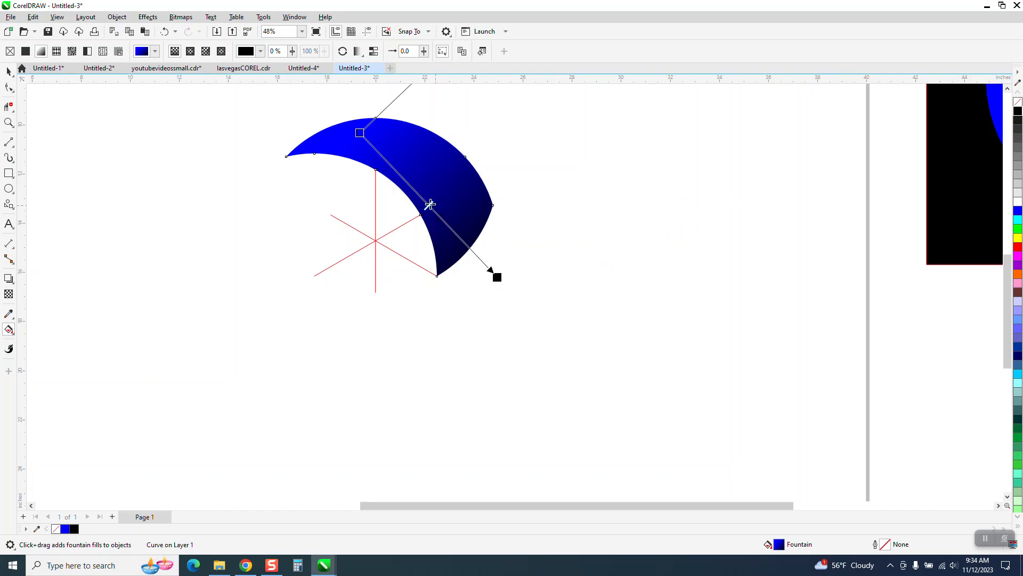
pyautogui.moveTo(430, 206); pyautogui.dragTo(446, 224)
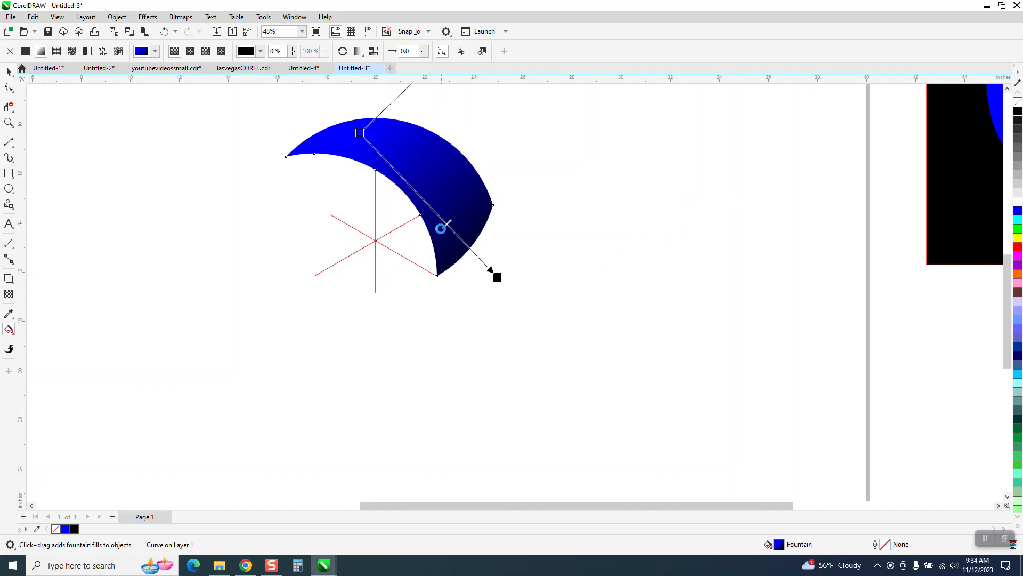
# Set the crescent's rotation center on the lines' intersection and rotate duplicates by 120° to form three segments.
pyautogui.click(9, 71)
pyautogui.click(480, 119)
pyautogui.click(437, 155)
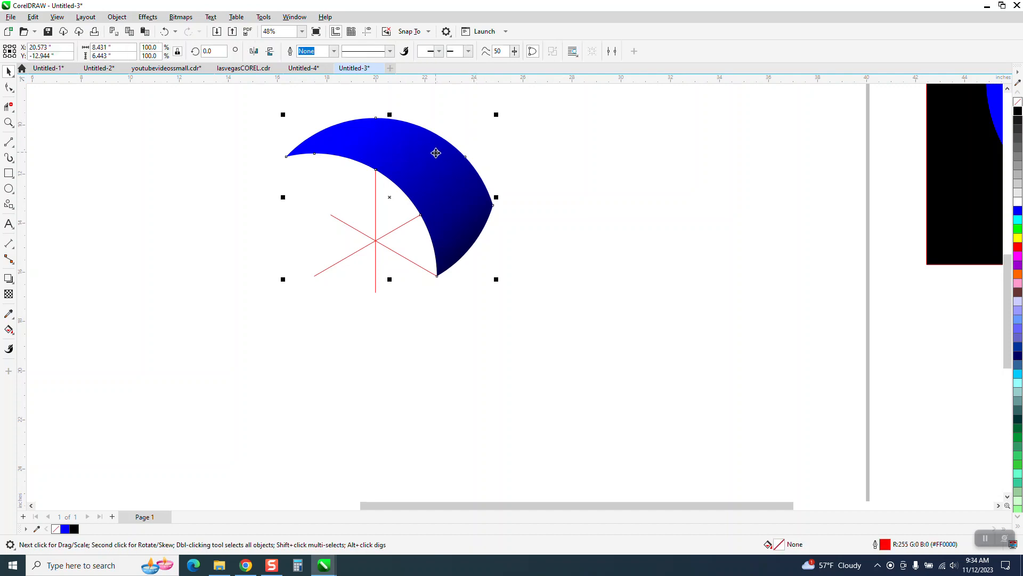
pyautogui.click(452, 167)
pyautogui.moveTo(389, 198); pyautogui.dragTo(376, 240)
pyautogui.click(204, 52)
pyautogui.write('12')
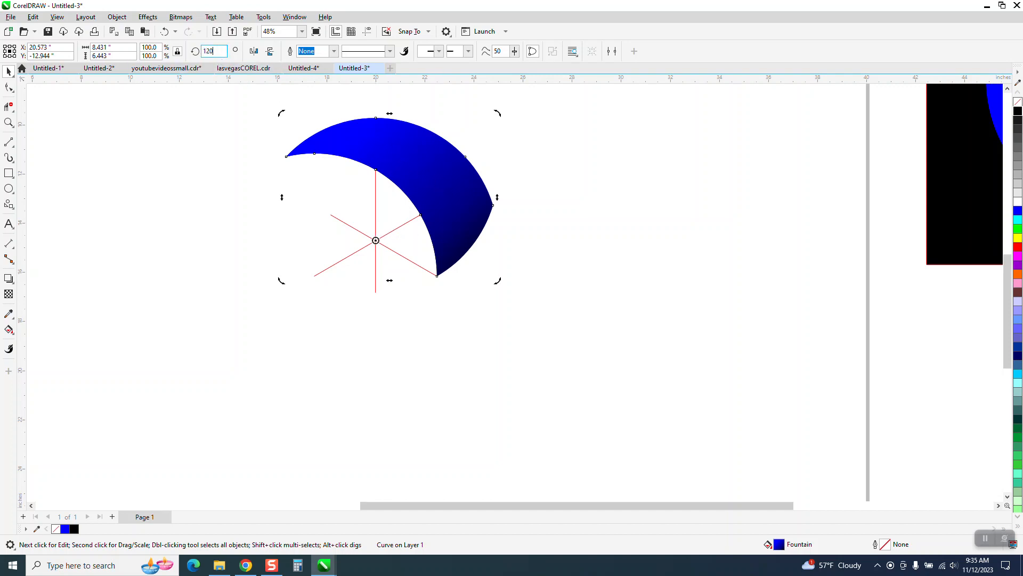
pyautogui.write('0')
pyautogui.press('Return')
pyautogui.hotkey('ctrl', 'r')
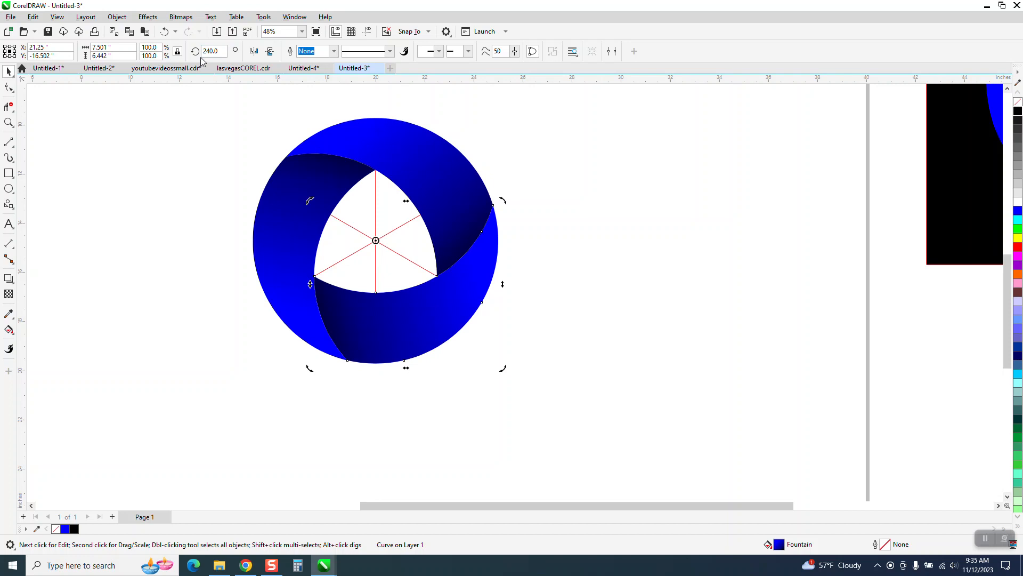
# Delete the three construction lines from the center of the logo.
pyautogui.click(516, 156)
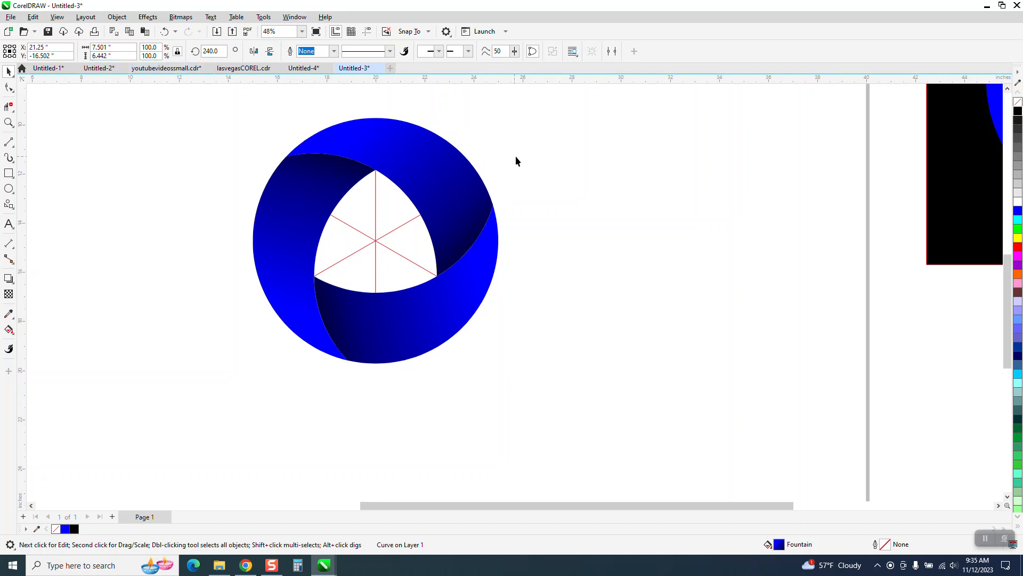
pyautogui.click(401, 226)
pyautogui.press('Delete')
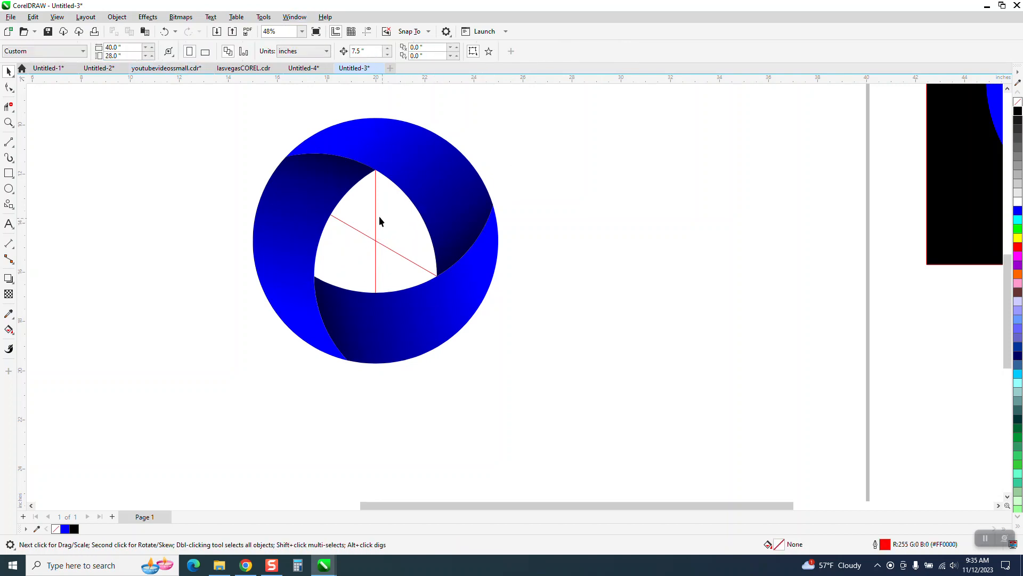
pyautogui.click(376, 218)
pyautogui.press('Delete')
pyautogui.click(373, 245)
pyautogui.press('Delete')
# Zoom in on the finished swirl logo.
pyautogui.scroll(-1, 373, 246)
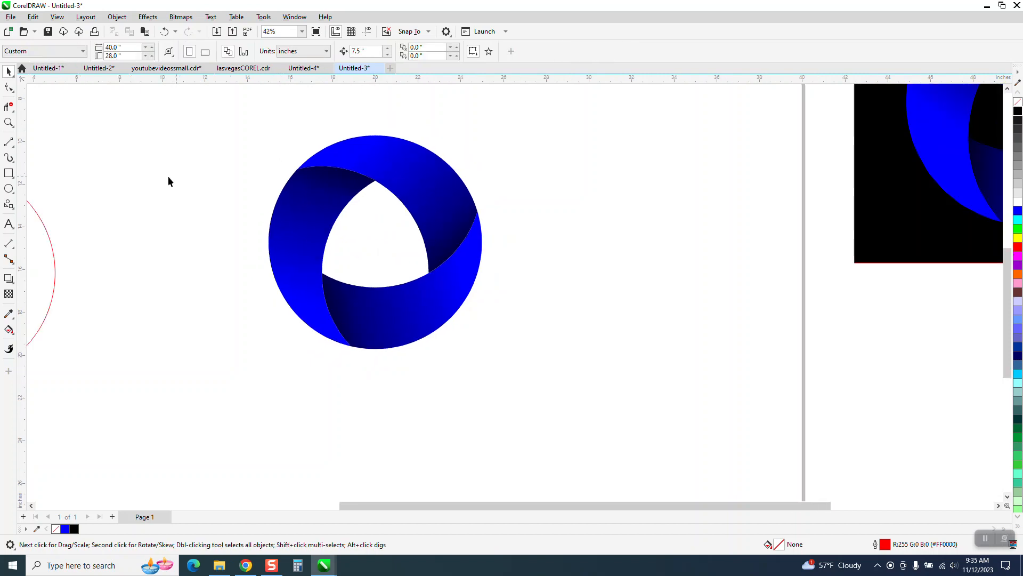
pyautogui.click(9, 122)
pyautogui.moveTo(251, 113); pyautogui.dragTo(562, 409)
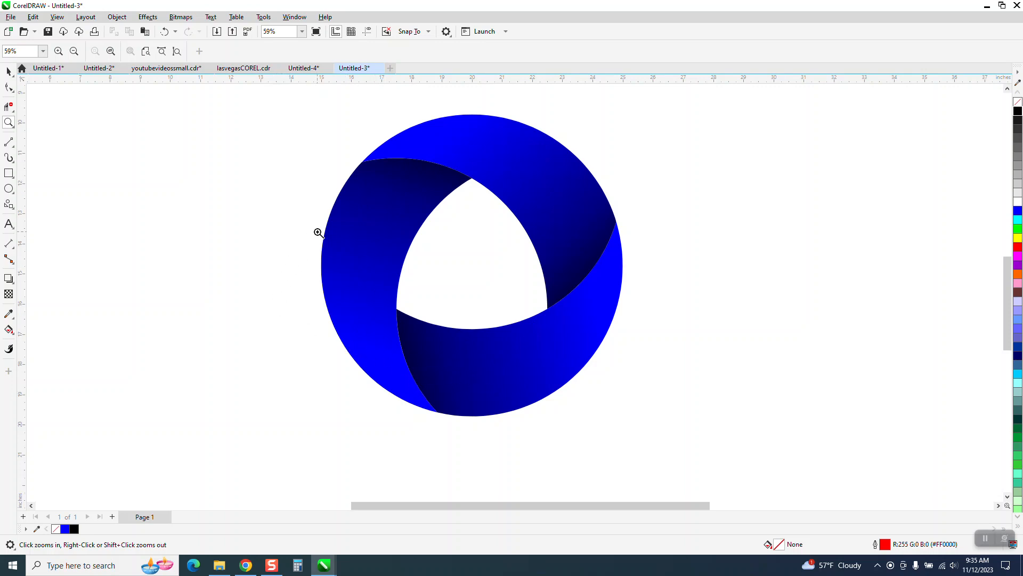
# Give the top crescent a black outline 0.1 in wide.
pyautogui.click(7, 72)
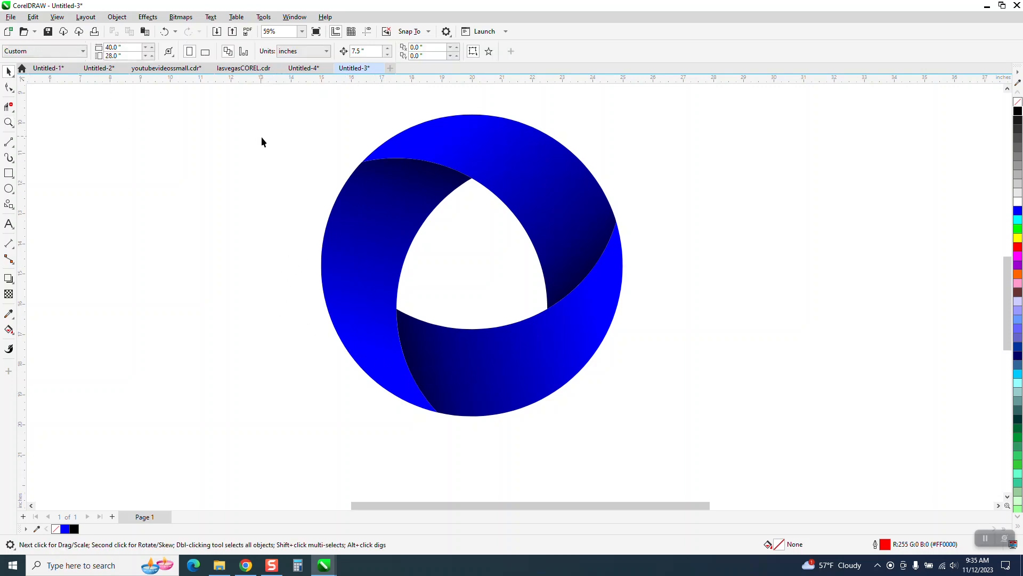
pyautogui.scroll(-1, 266, 152)
pyautogui.click(435, 171)
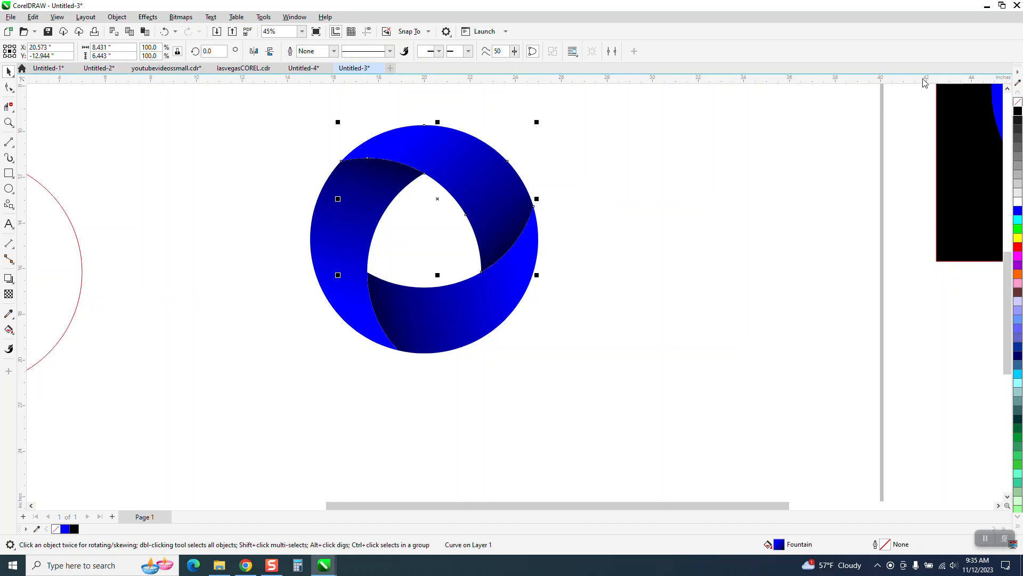
pyautogui.rightClick(1019, 113)
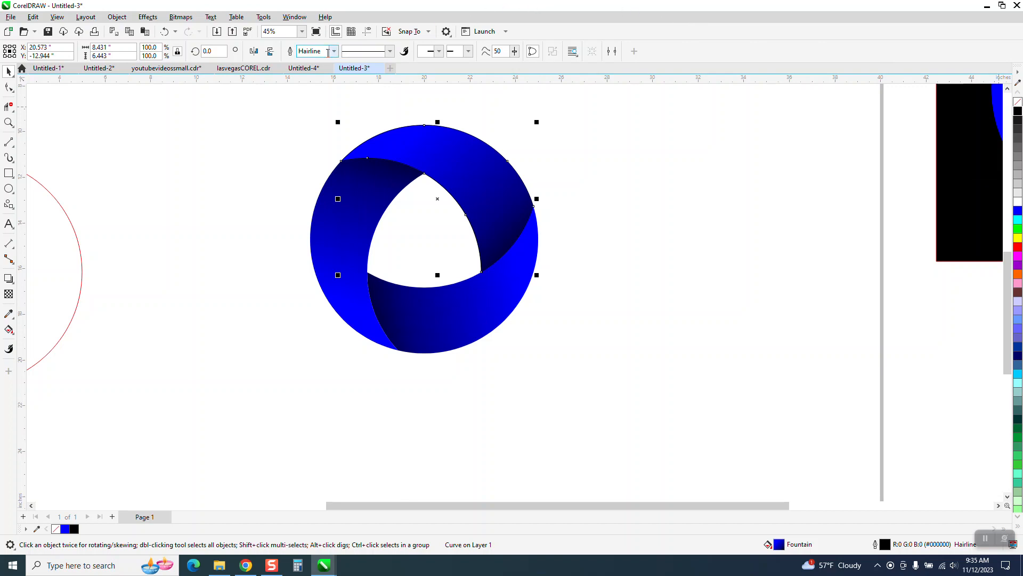
pyautogui.click(334, 51)
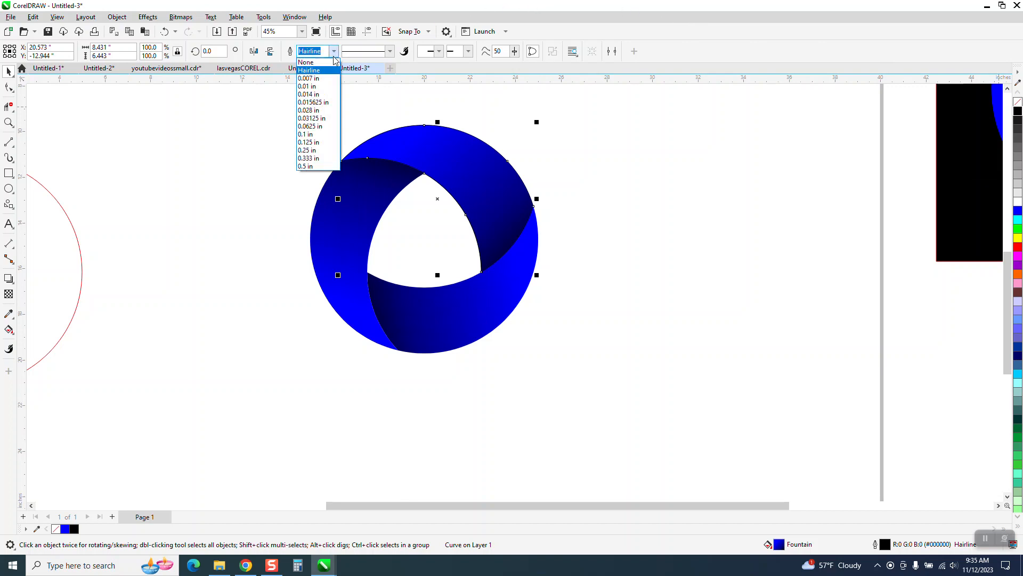
pyautogui.click(309, 135)
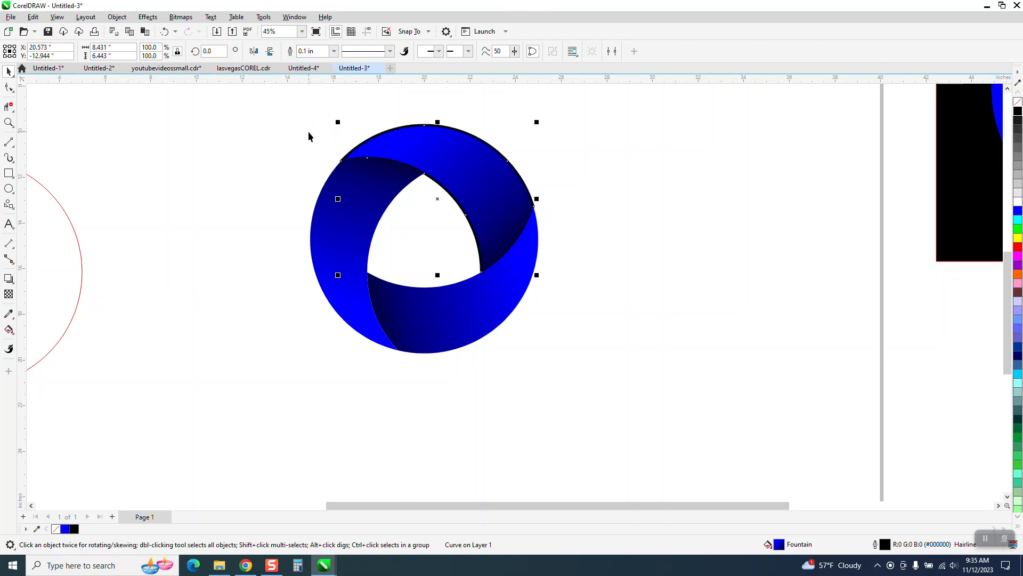
# Undo the 0.1 in outline width on the top crescent.
pyautogui.click(8, 123)
pyautogui.moveTo(265, 133); pyautogui.dragTo(659, 364)
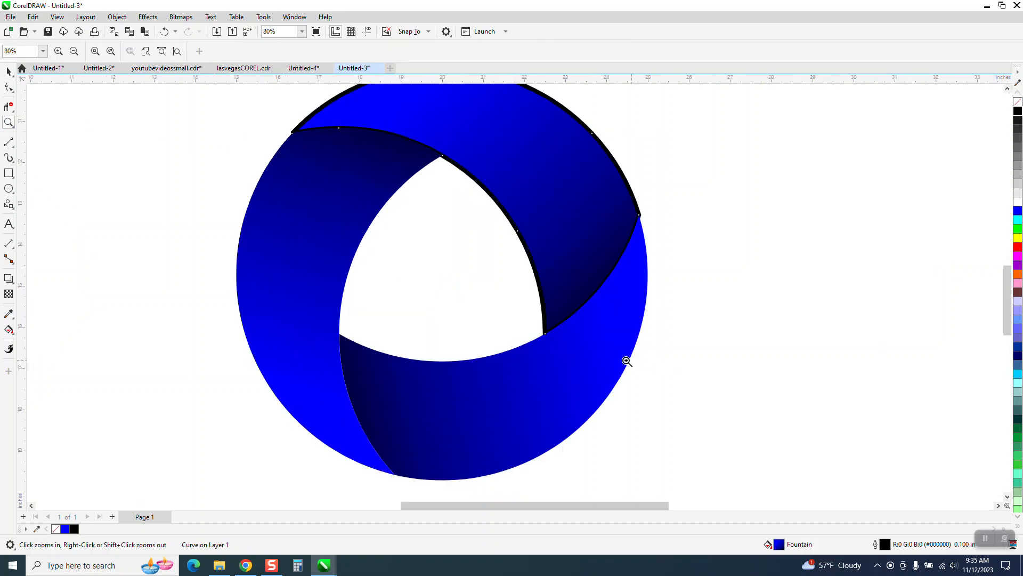
pyautogui.rightClick(597, 360)
pyautogui.click(164, 32)
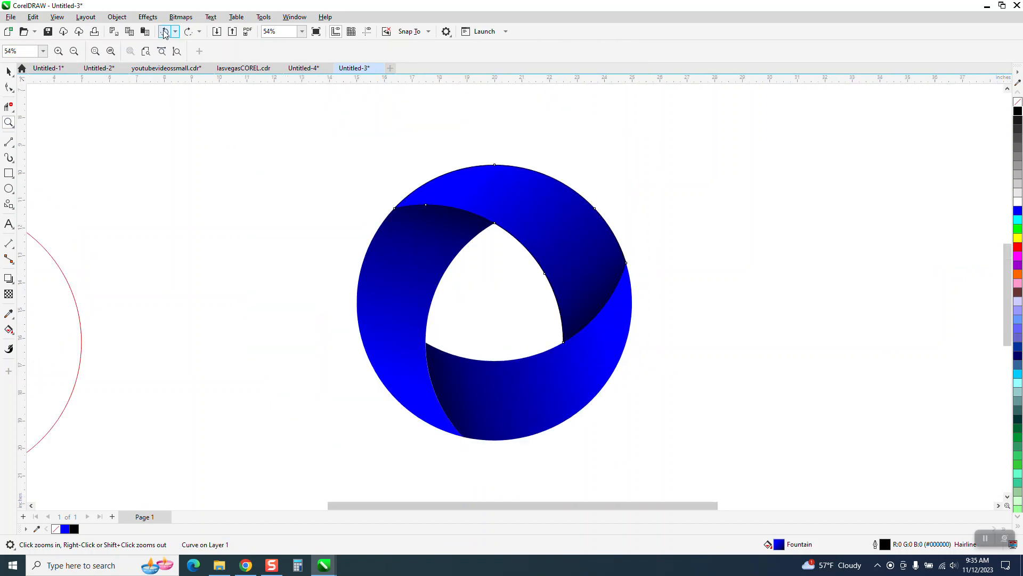
# Zoom around to compare the built logo with the reference image.
pyautogui.scroll(-2, 224, 110)
pyautogui.scroll(-1, 716, 309)
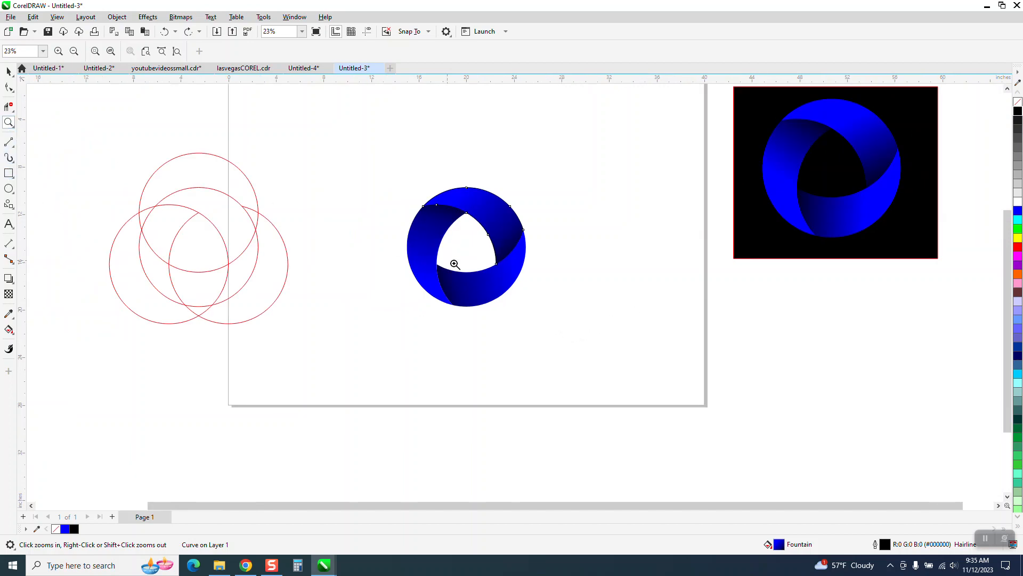
pyautogui.scroll(-1, 455, 263)
pyautogui.moveTo(650, 136); pyautogui.dragTo(964, 309)
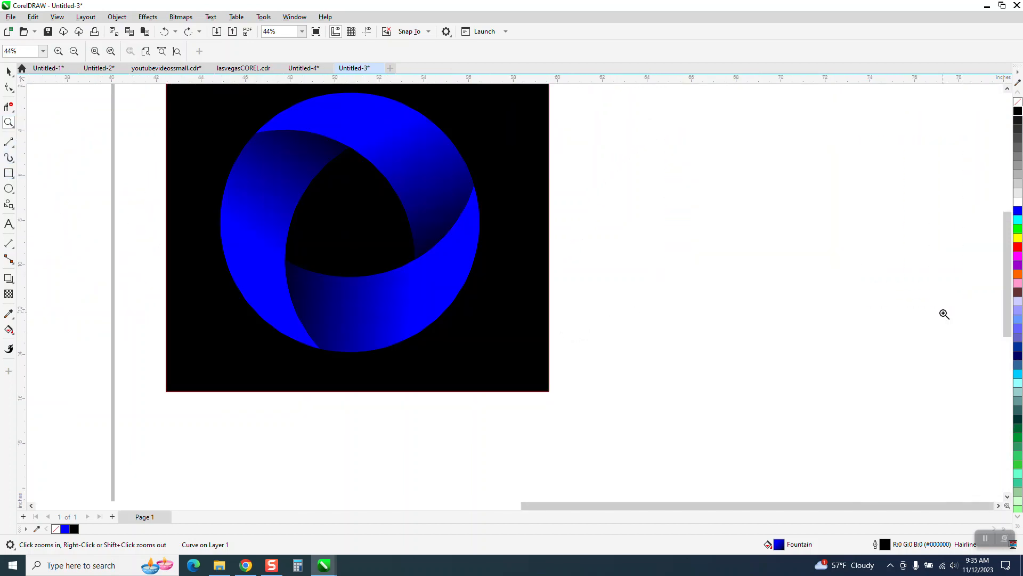
pyautogui.scroll(-1, 478, 231)
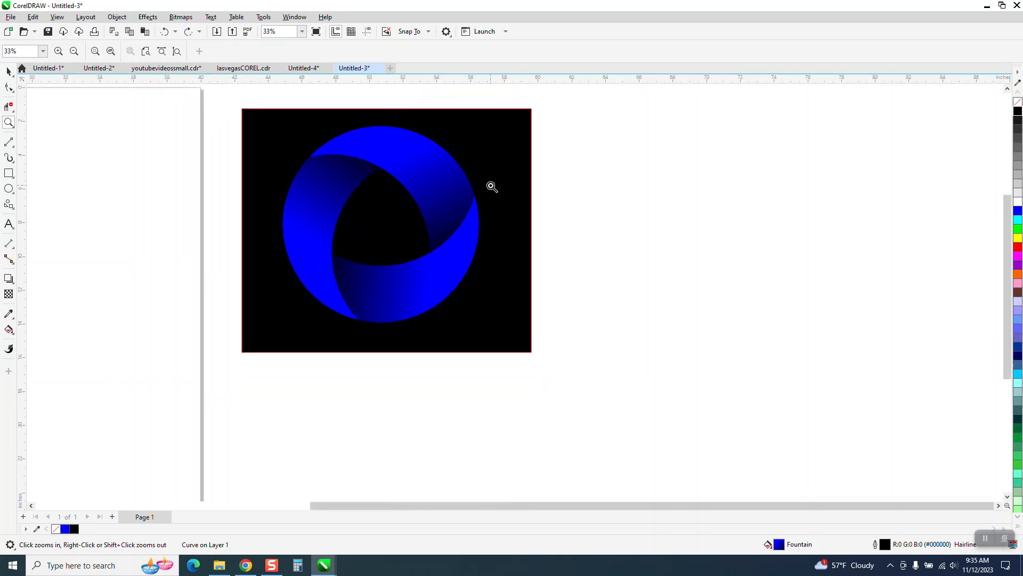
pyautogui.scroll(-2, 490, 188)
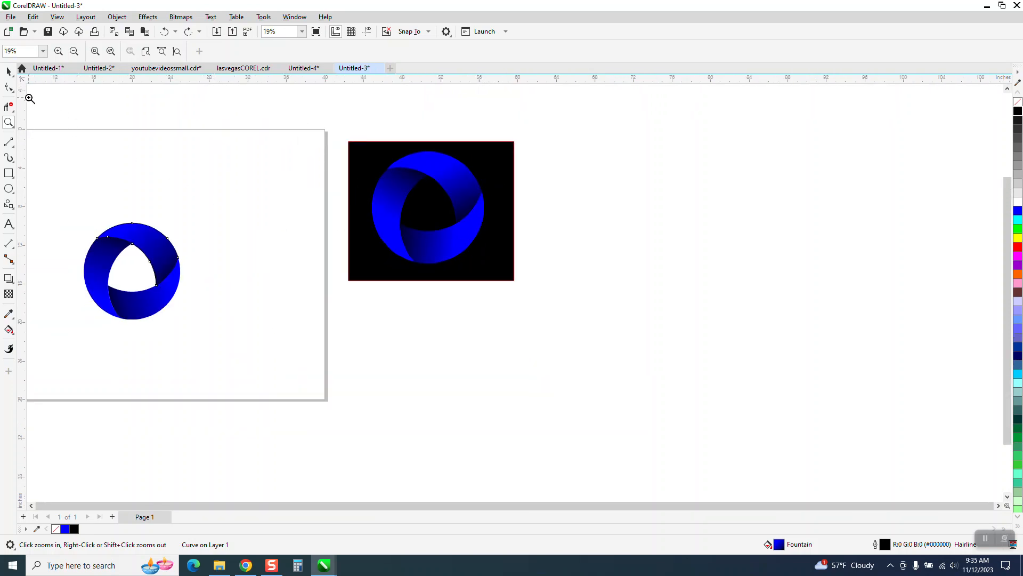
# Group the three crescents and drag a duplicate of the logo below the original.
pyautogui.click(9, 71)
pyautogui.moveTo(59, 213); pyautogui.dragTo(282, 355)
pyautogui.hotkey('ctrl', 'g')
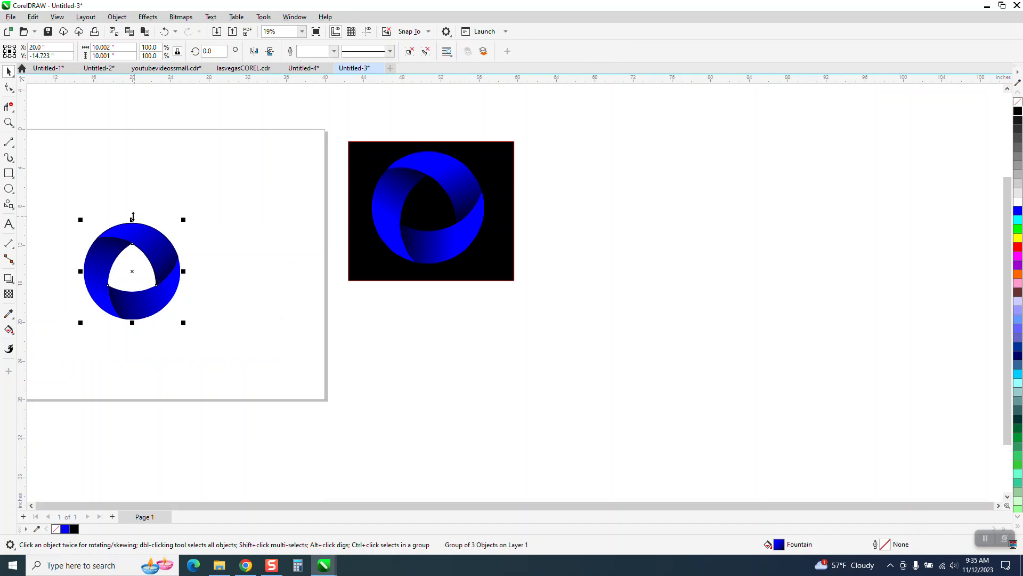
pyautogui.moveTo(132, 217); pyautogui.dragTo(126, 337)
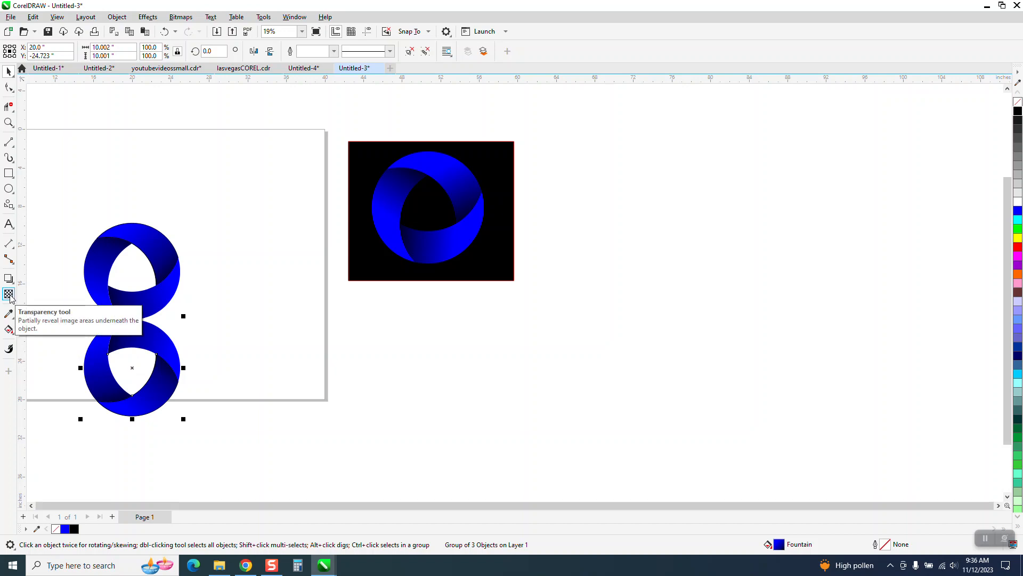
# Try a new fountain fill across the duplicate logo and undo it.
pyautogui.click(13, 334)
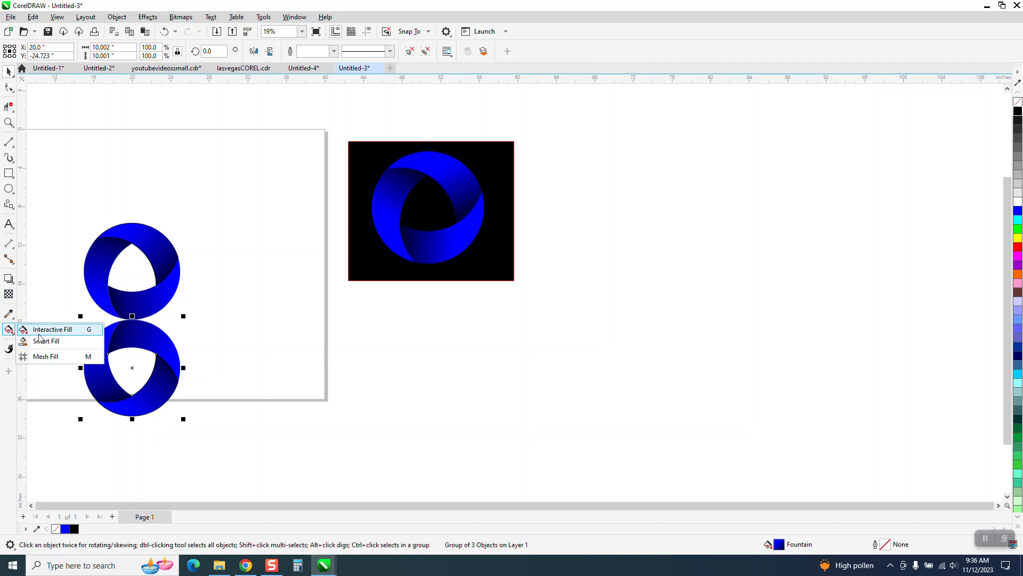
pyautogui.click(51, 329)
pyautogui.moveTo(172, 351); pyautogui.dragTo(152, 340)
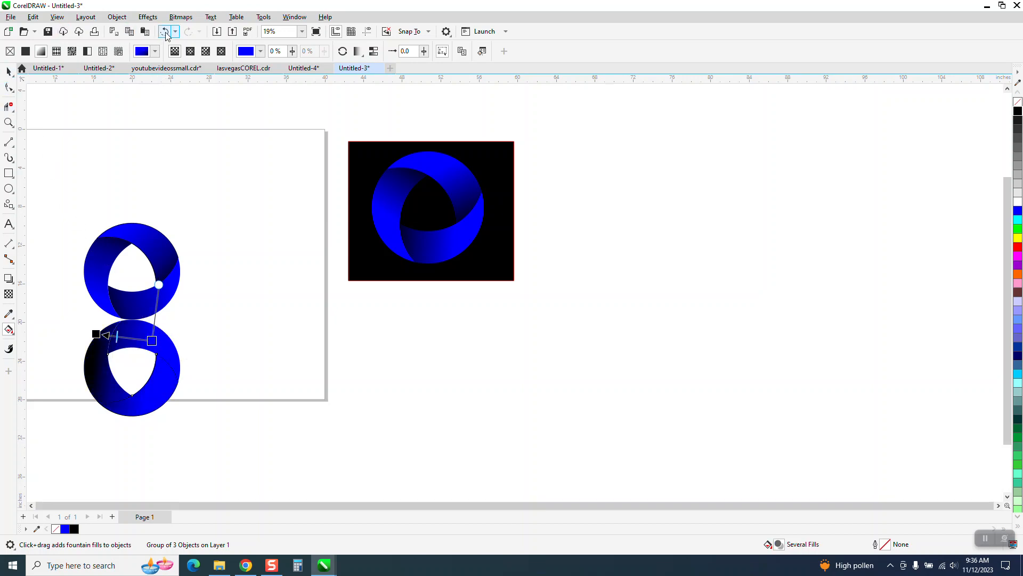
pyautogui.click(165, 32)
pyautogui.hotkey('ctrl', 'z')
pyautogui.press('space')
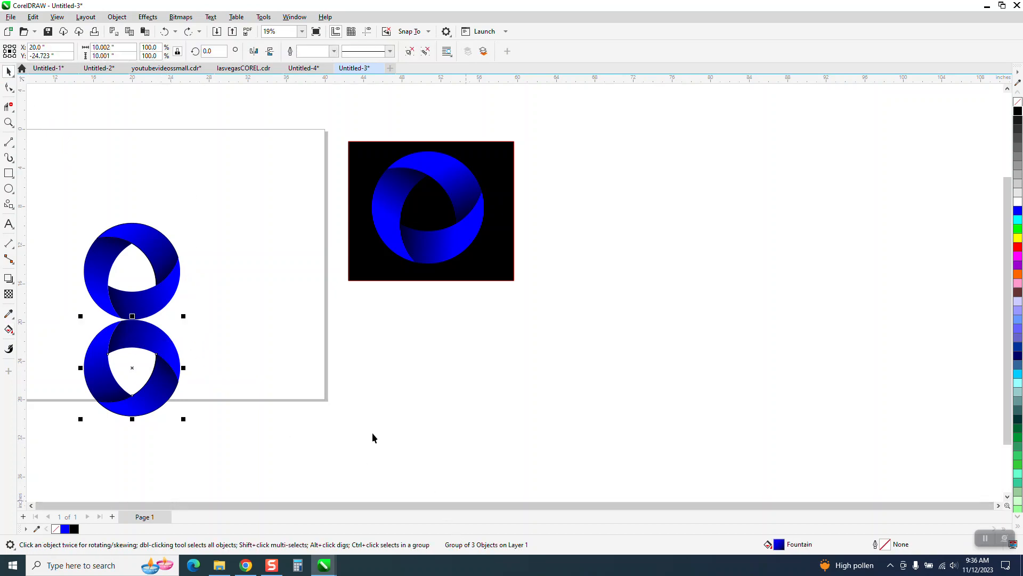
# Ungroup the duplicate logo and try combining its three crescents, then undo the combine.
pyautogui.click(116, 18)
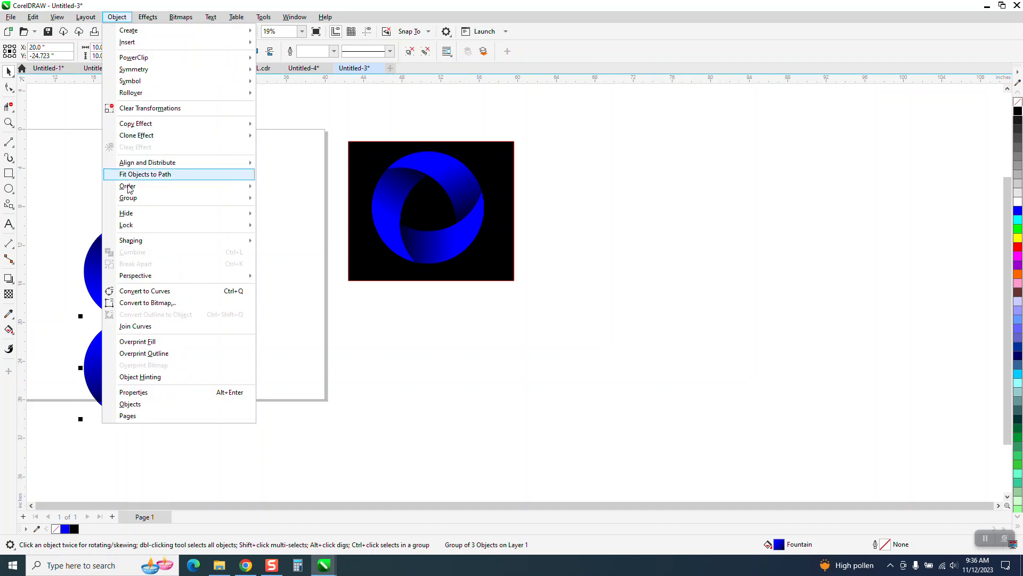
pyautogui.moveTo(131, 201)
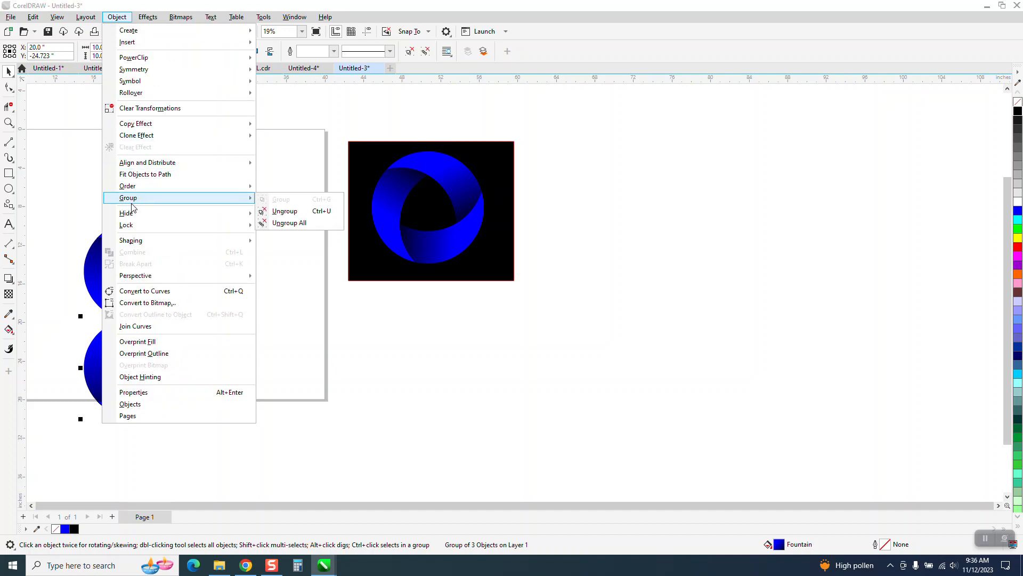
pyautogui.click(269, 212)
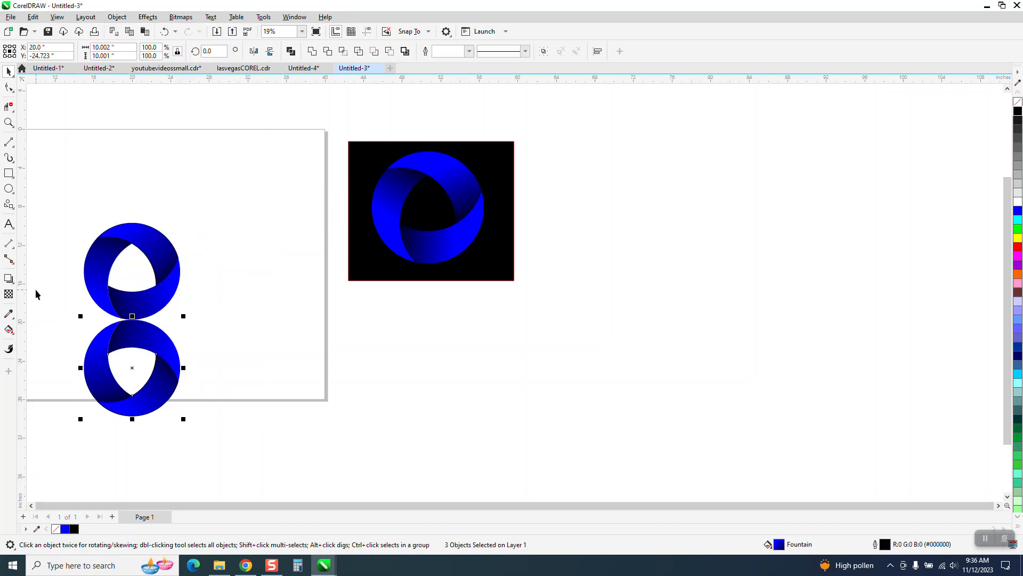
pyautogui.moveTo(62, 301); pyautogui.dragTo(223, 417)
pyautogui.click(116, 17)
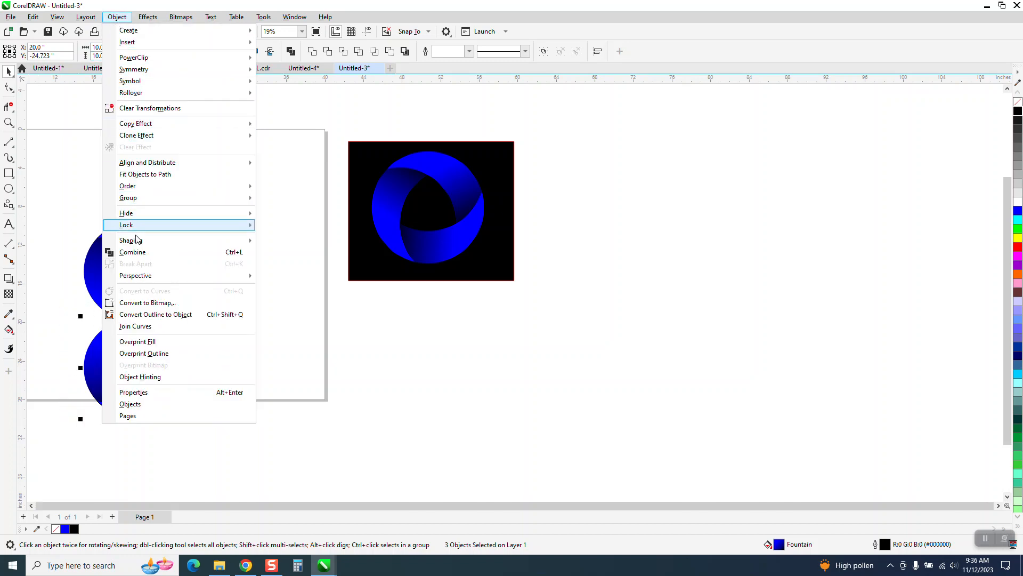
pyautogui.click(137, 254)
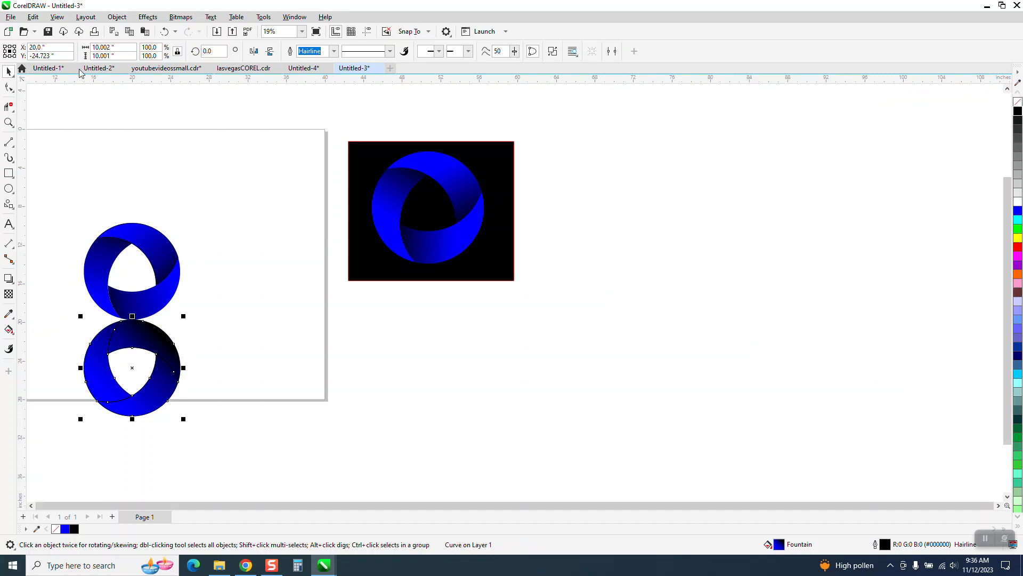
pyautogui.click(165, 31)
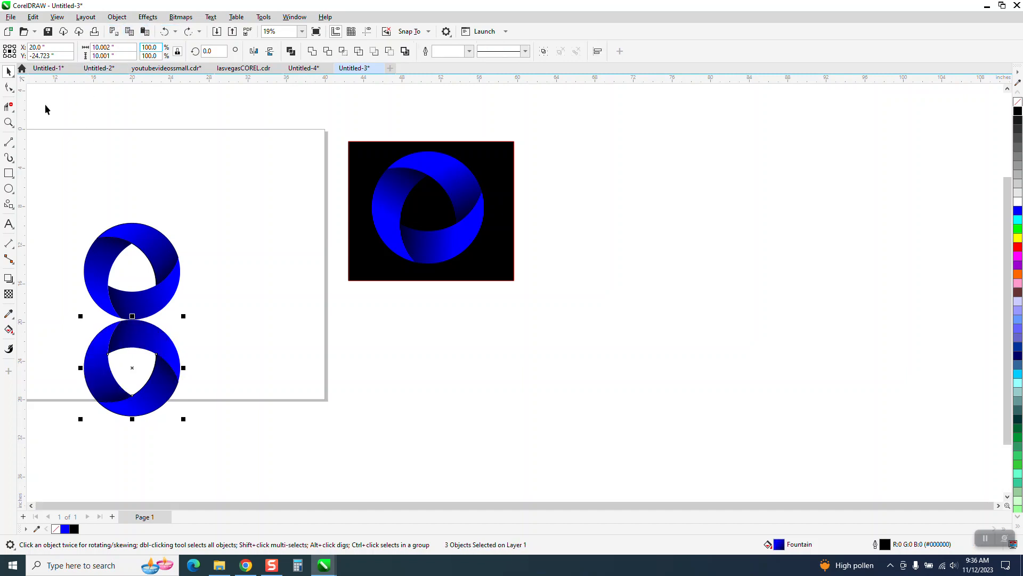
# Regroup the duplicate's crescents and try a vertical fountain fill across them, then undo both changes.
pyautogui.click(128, 333)
pyautogui.moveTo(64, 318); pyautogui.dragTo(234, 432)
pyautogui.hotkey('ctrl', 'g')
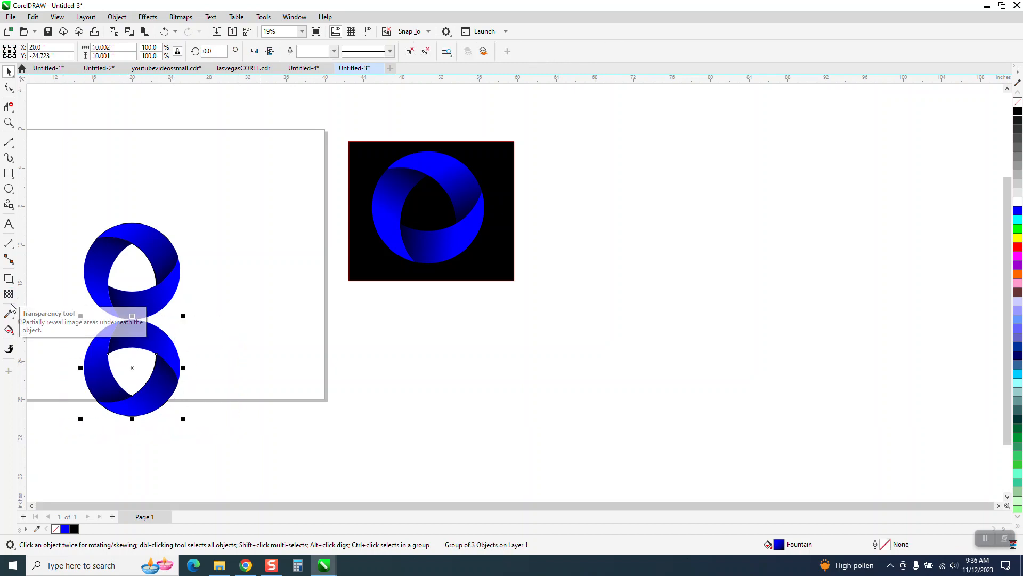
pyautogui.click(12, 334)
pyautogui.click(47, 330)
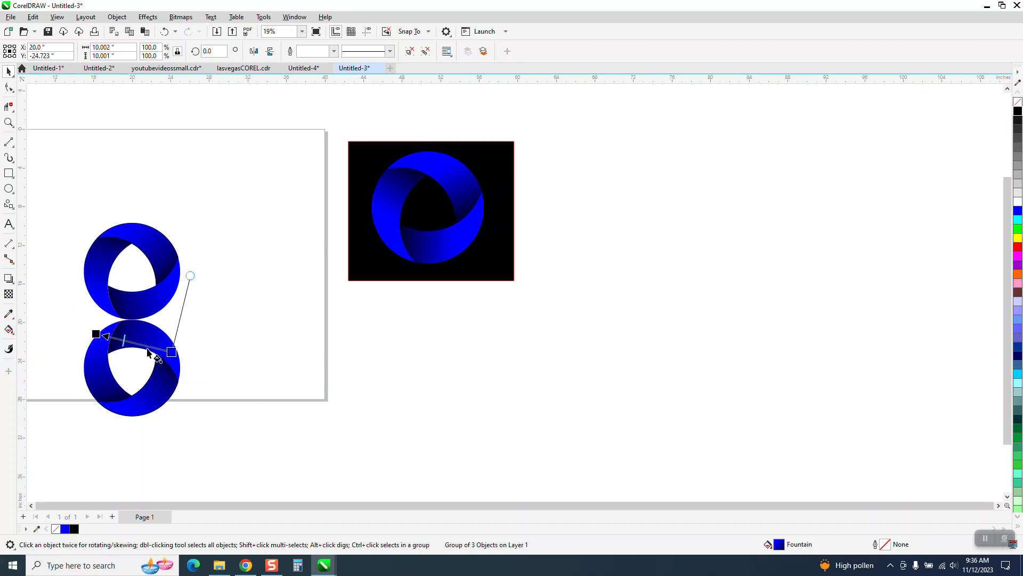
pyautogui.moveTo(137, 336); pyautogui.dragTo(125, 441)
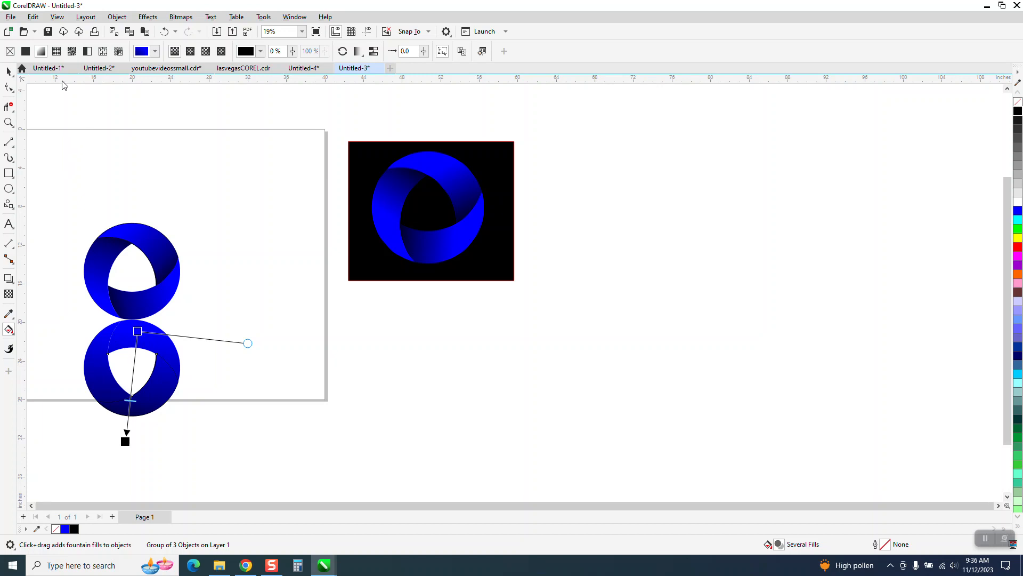
pyautogui.click(164, 31)
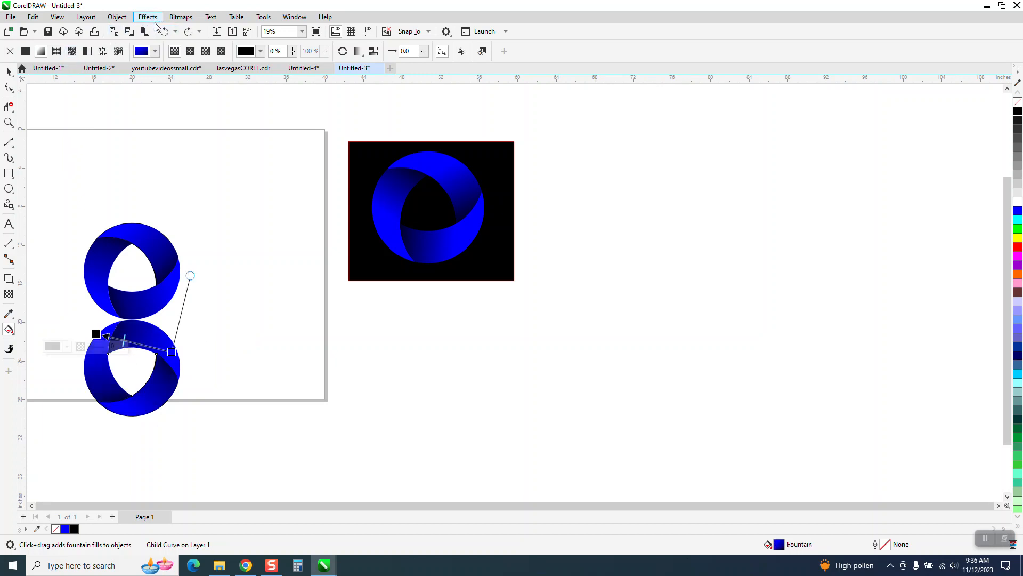
pyautogui.click(163, 31)
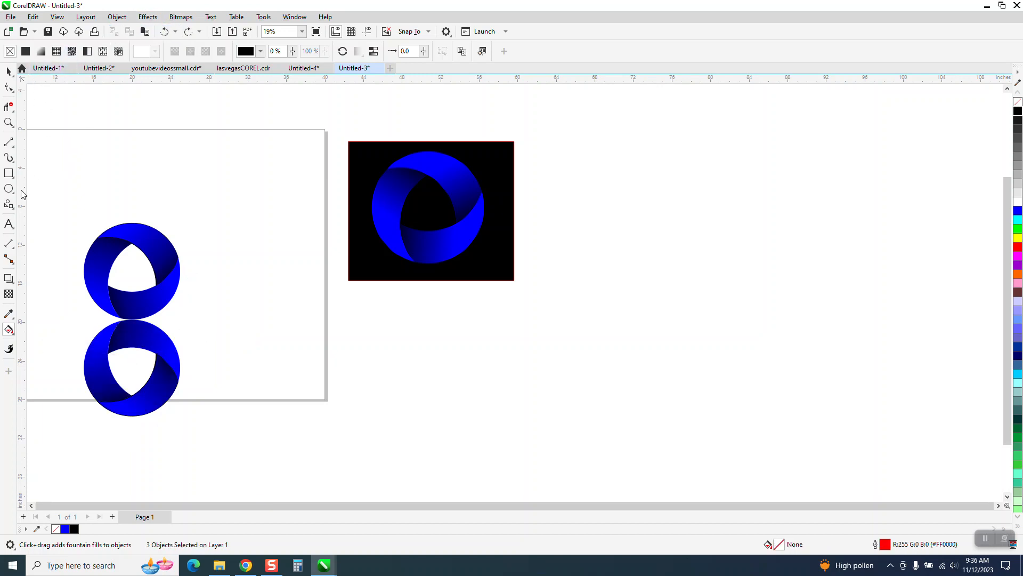
# Select the duplicate logo's three crescents and group them together.
pyautogui.click(8, 71)
pyautogui.click(199, 444)
pyautogui.click(162, 361)
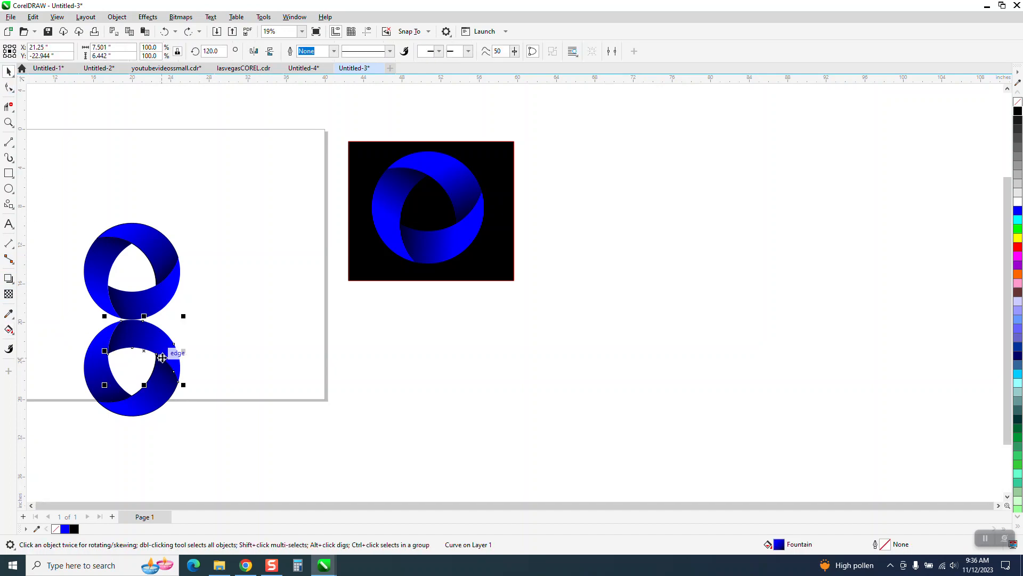
pyautogui.moveTo(244, 442); pyautogui.dragTo(242, 443)
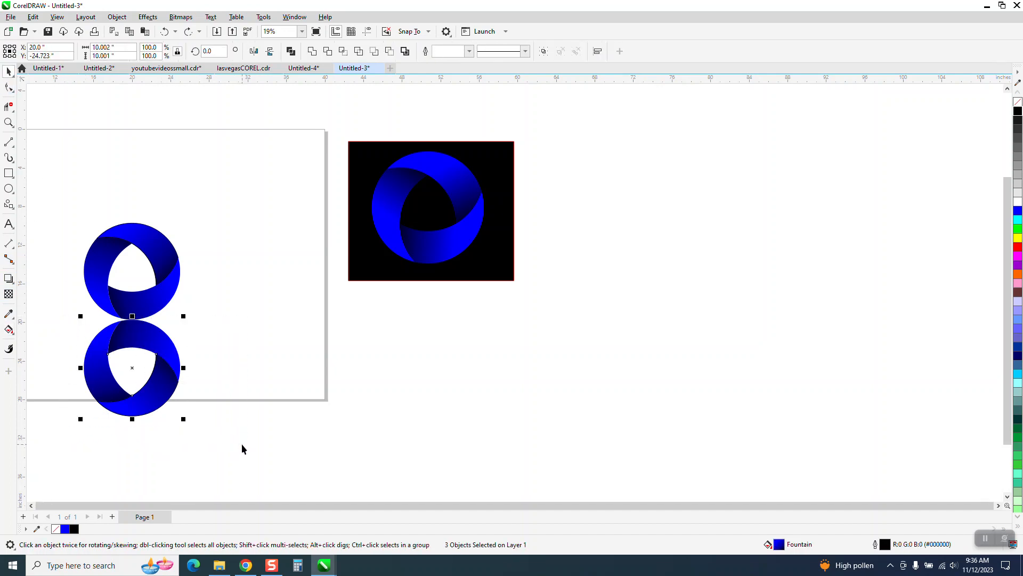
pyautogui.hotkey('ctrl', 'g')
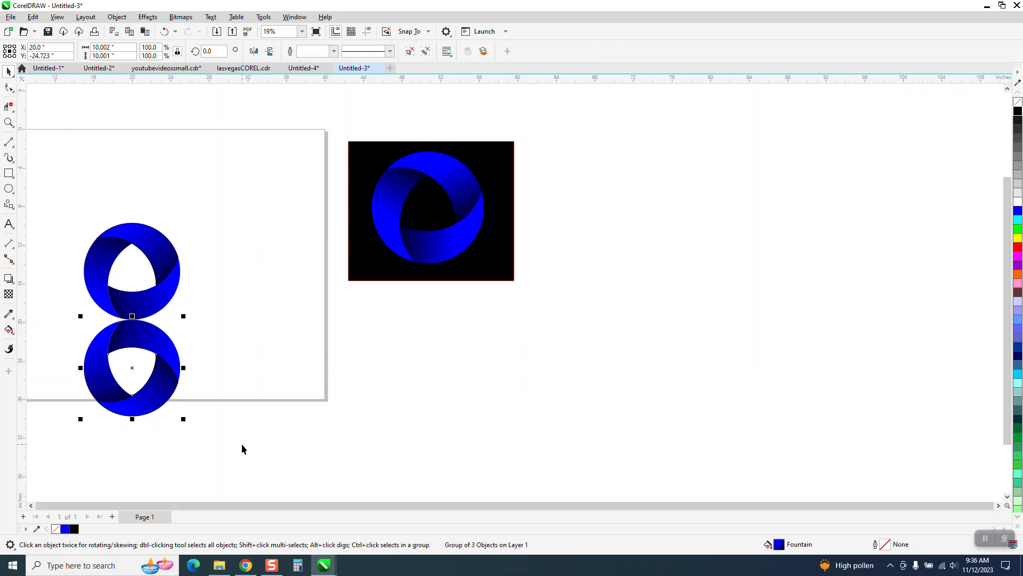
# Apply a uniform transparency of 49 to the duplicate logo with the Transparency tool.
pyautogui.click(8, 295)
pyautogui.moveTo(110, 432); pyautogui.dragTo(122, 432)
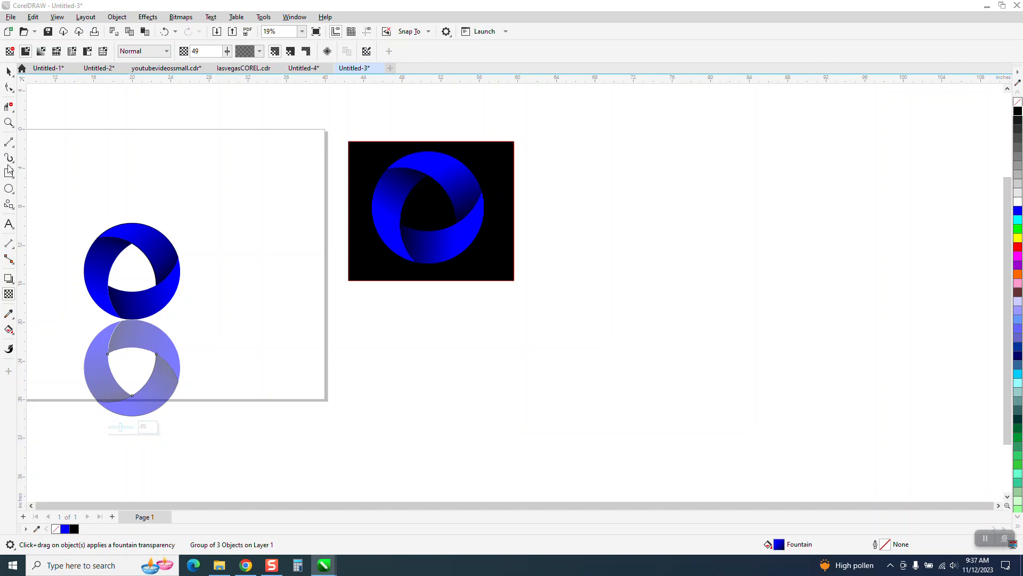
pyautogui.click(6, 70)
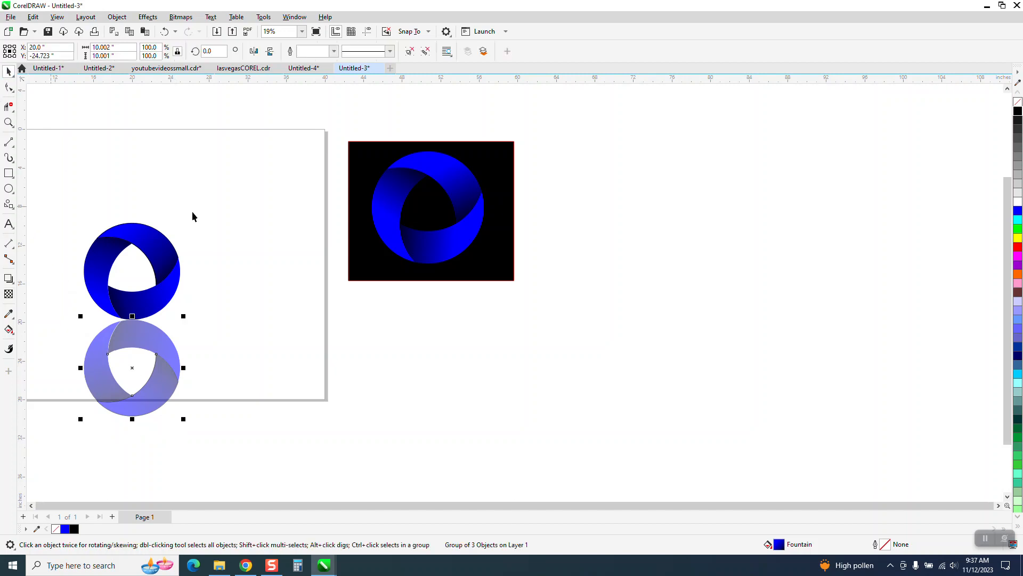
# Move the reference's black background rectangle behind both logos and stretch it downward to cover the reflection.
pyautogui.moveTo(347, 220); pyautogui.dragTo(56, 265)
pyautogui.moveTo(140, 329); pyautogui.dragTo(134, 441)
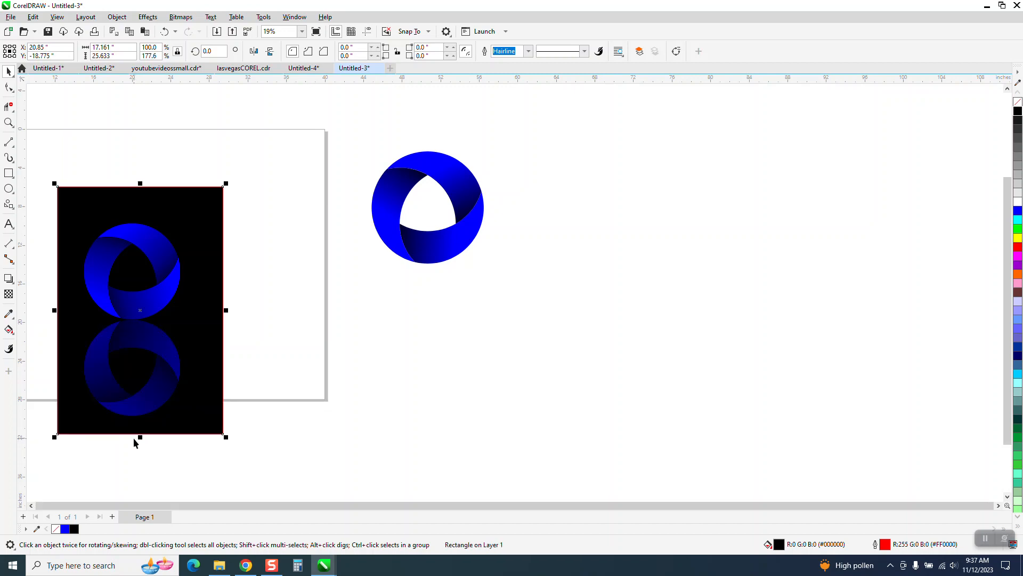
# Zoom in on the logo and its reflection against the black background to inspect the result.
pyautogui.click(9, 122)
pyautogui.moveTo(68, 231); pyautogui.dragTo(229, 420)
pyautogui.scroll(-3, 290, 455)
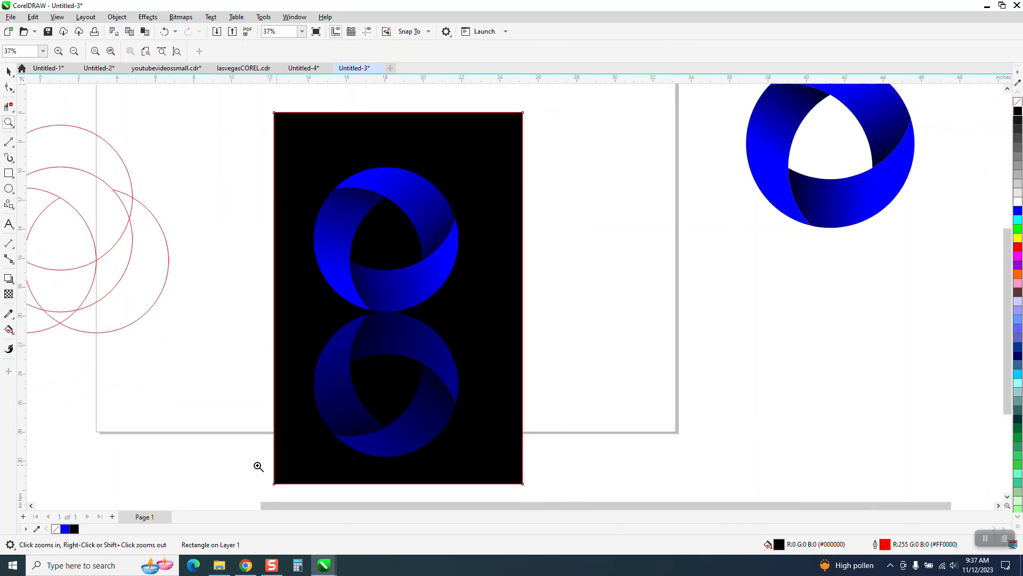
pyautogui.moveTo(269, 234); pyautogui.dragTo(515, 357)
pyautogui.scroll(-3, 512, 355)
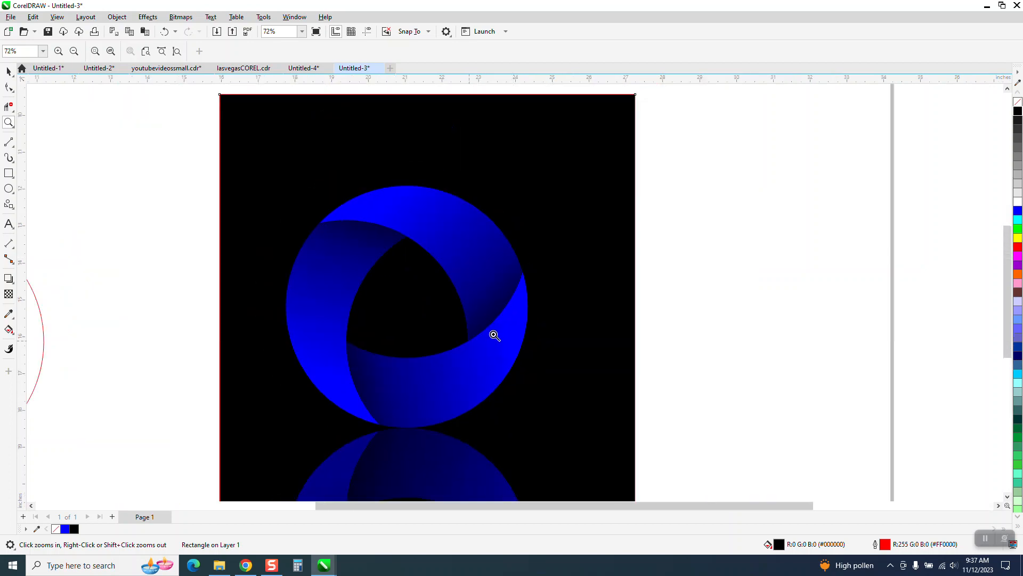